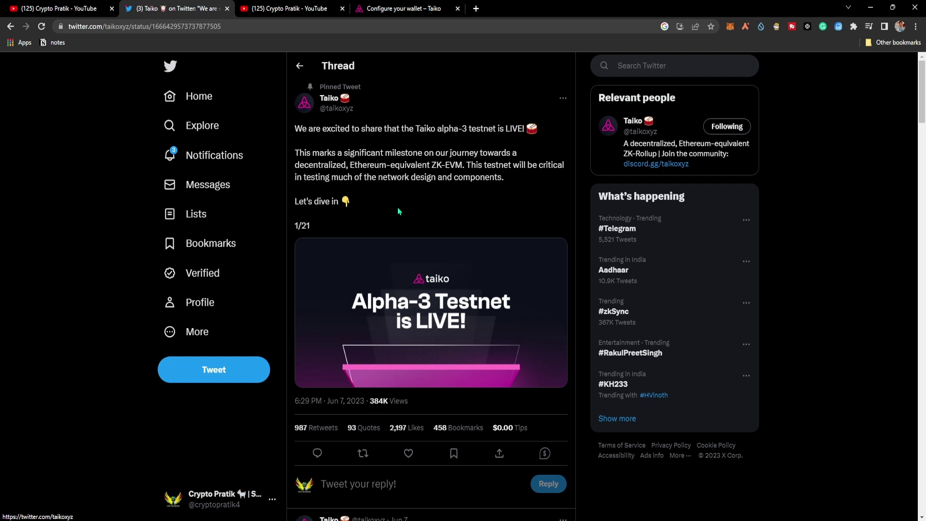
Look over the YouTube channel's video list and home page, and return to Taiko's alpha-3 testnet thread on Twitter.
left_click(316, 7)
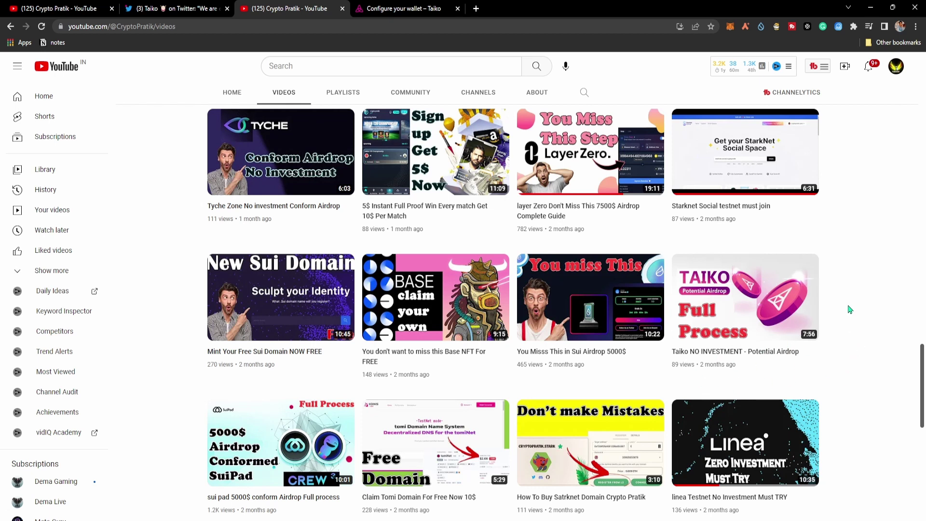
left_click(87, 9)
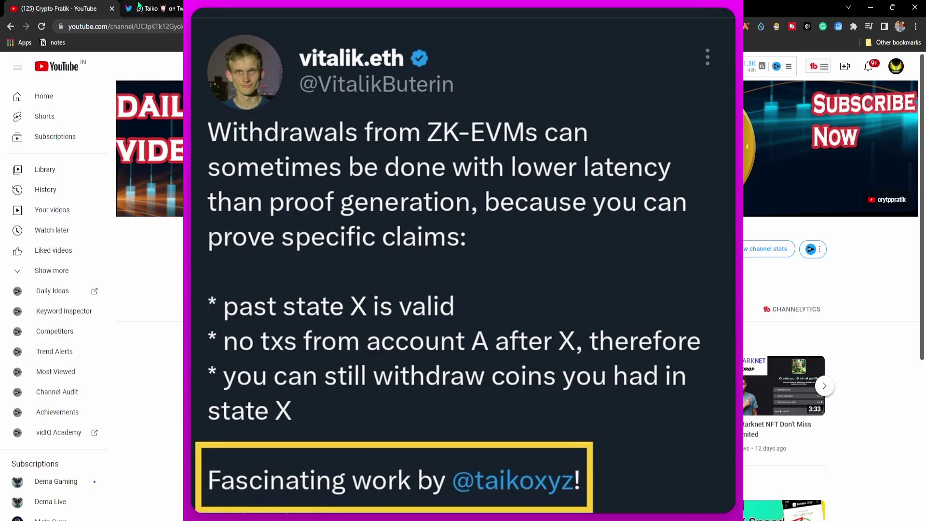
left_click(138, 7)
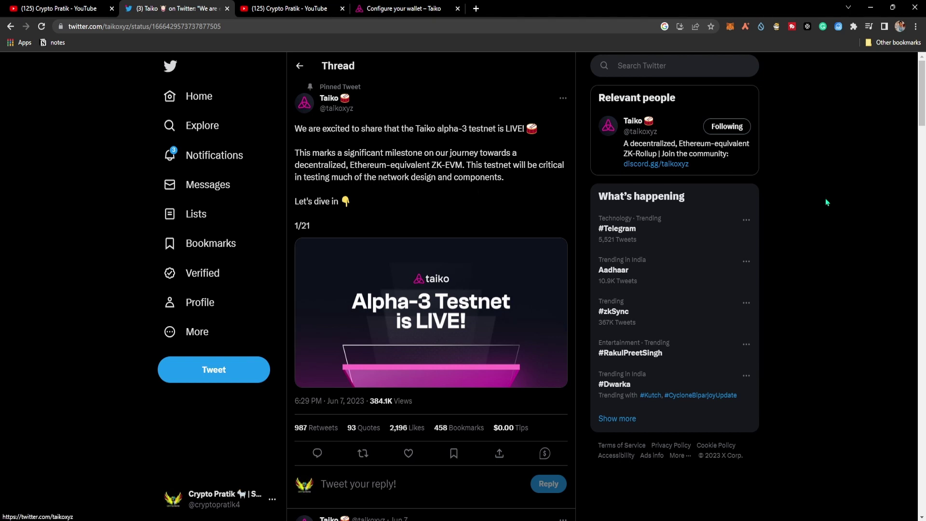
Open tweet 8/21 of Taiko's alpha-3 thread and highlight the words "incentivized testnet".
scroll(923, 143, "down", 2)
left_click_drag(923, 142, 924, 279)
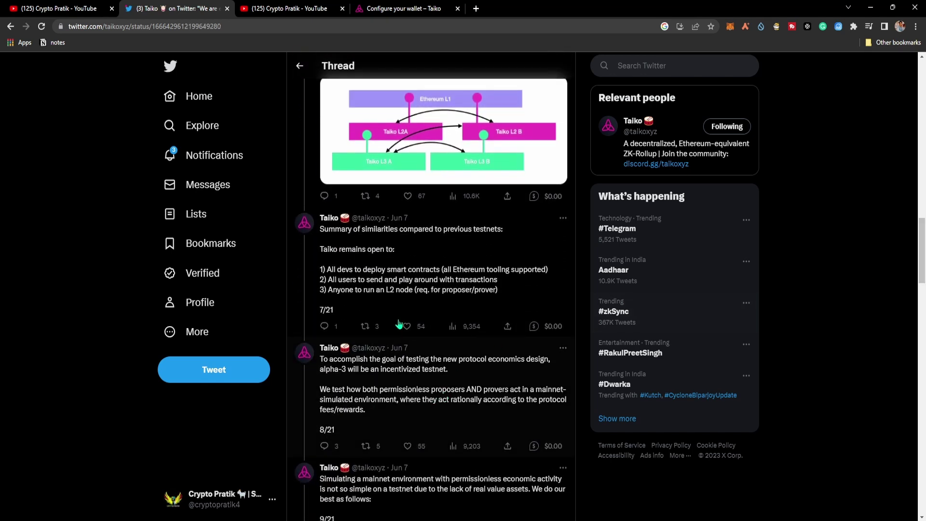
left_click(383, 387)
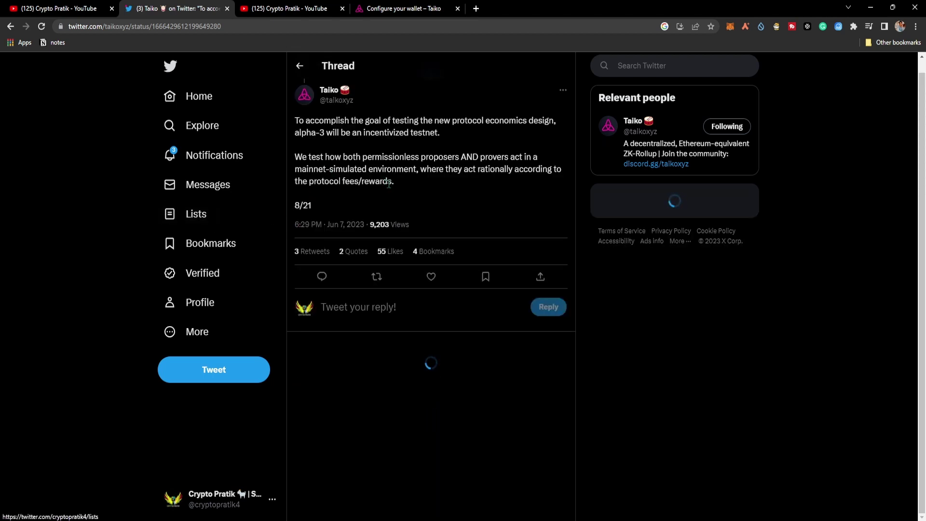
left_click_drag(363, 133, 445, 135)
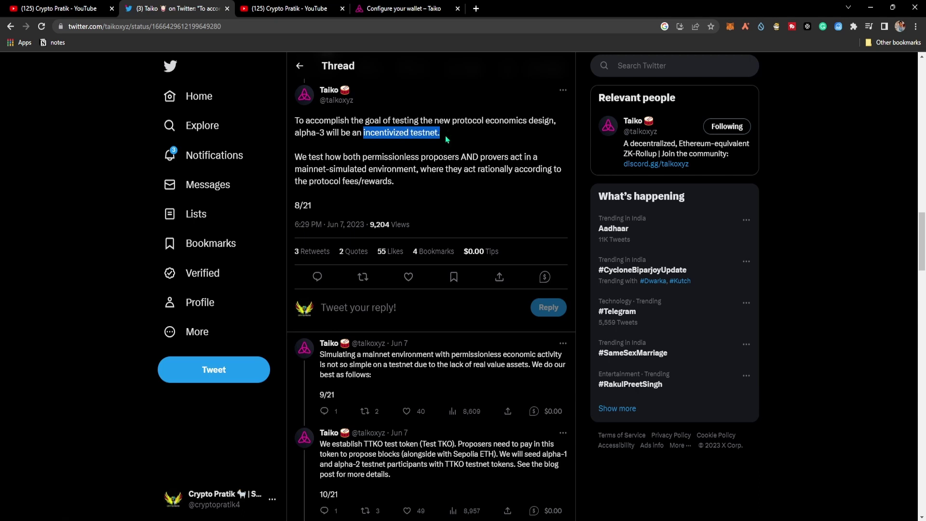
left_click(453, 140)
Go back through the start of the alpha-3 thread to Taiko's Twitter profile.
left_click(302, 71)
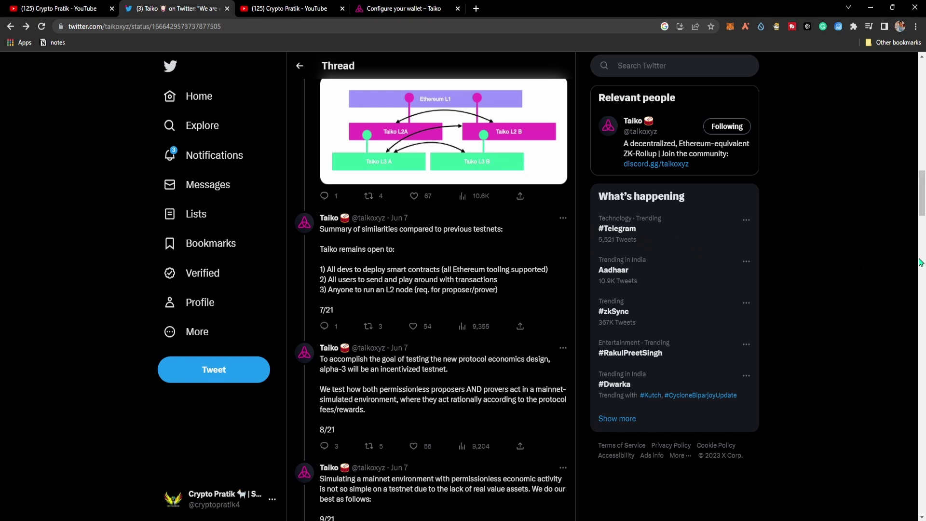
left_click_drag(922, 207, 922, 88)
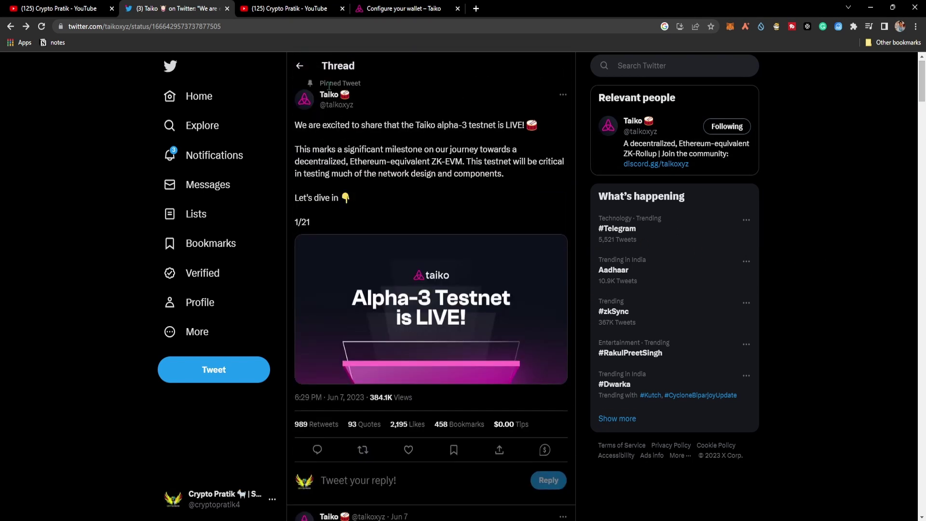
left_click(299, 65)
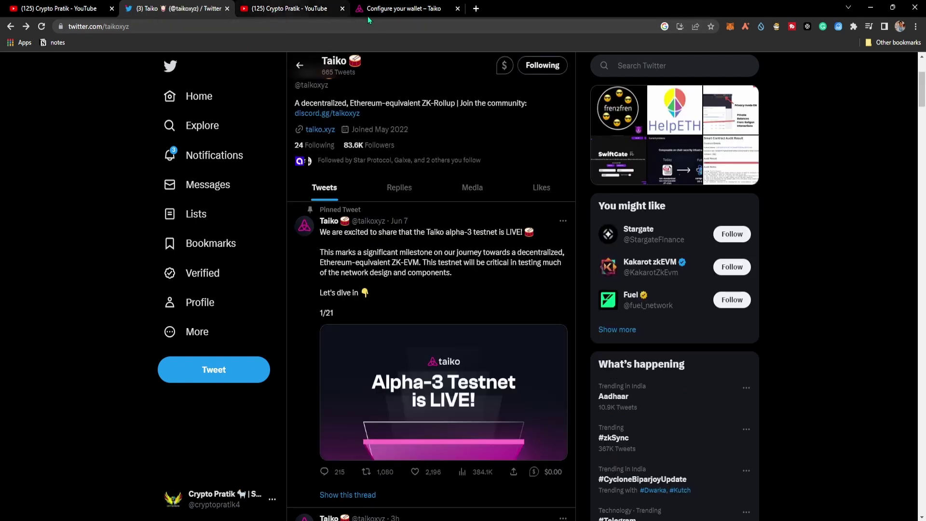
Read through Taiko's Configure your wallet guide, from the overview to the troubleshooting section.
left_click(400, 8)
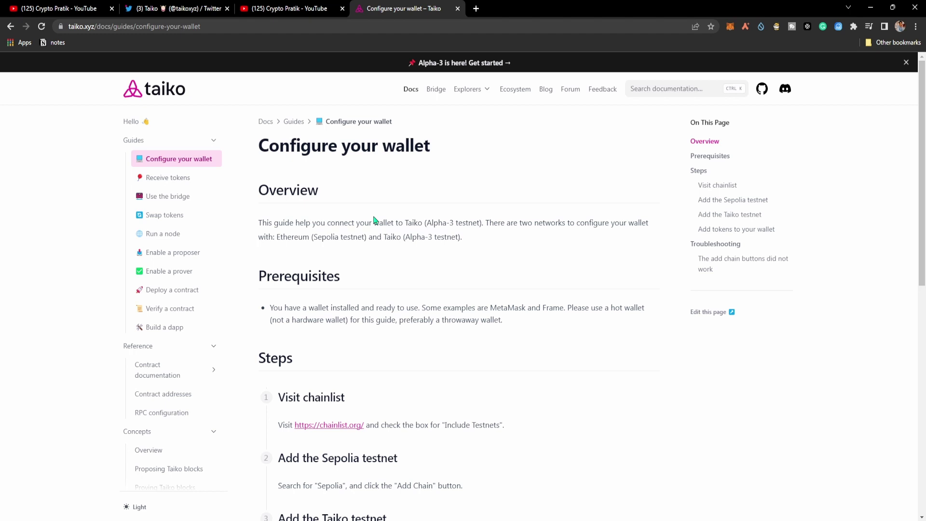
left_click_drag(923, 179, 924, 218)
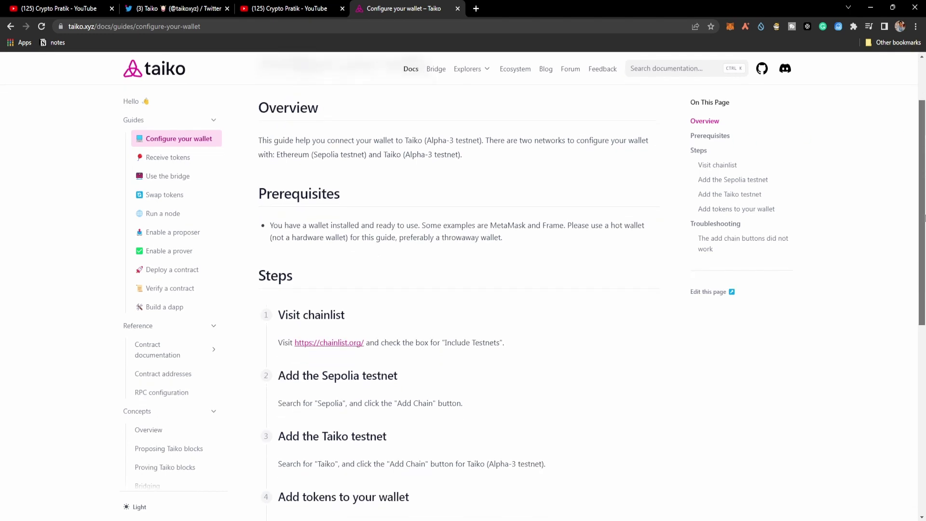
scroll(917, 222, "down", 7)
scroll(907, 235, "up", 2)
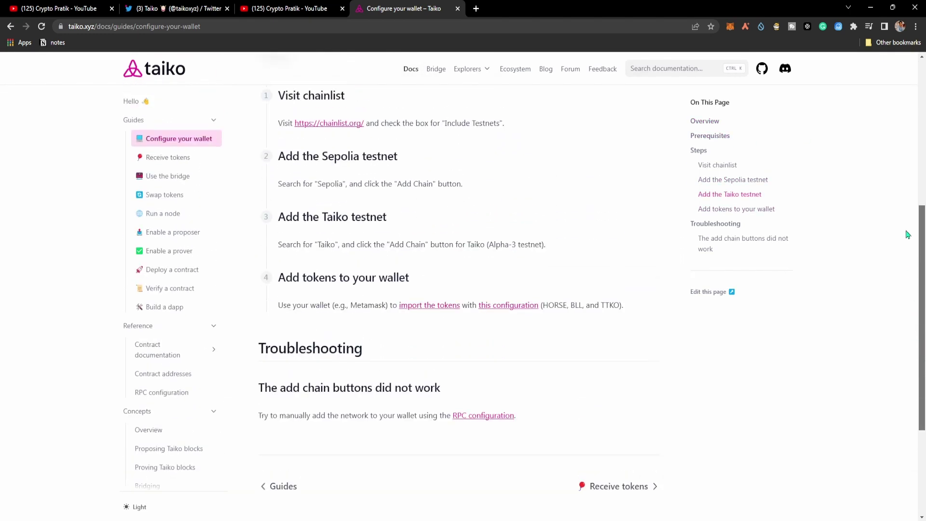
scroll(901, 202, "up", 5)
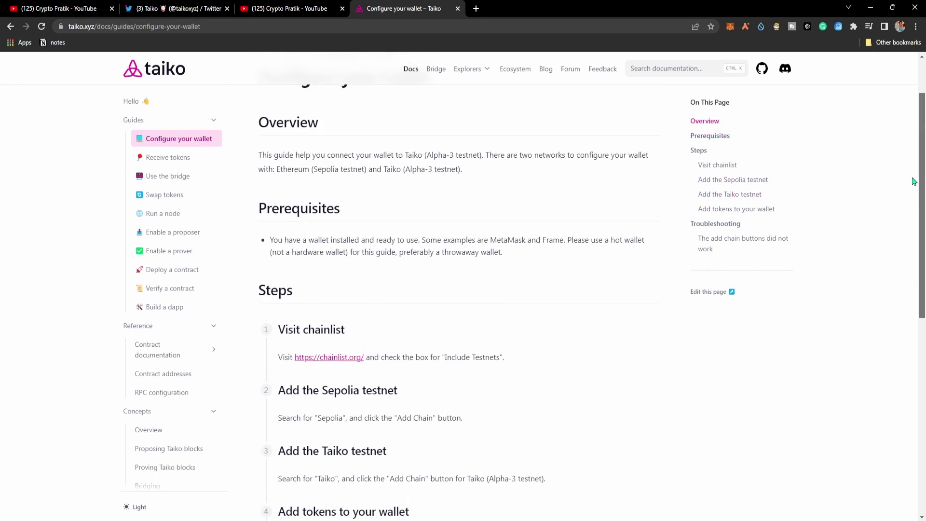
scroll(914, 181, "up", 2)
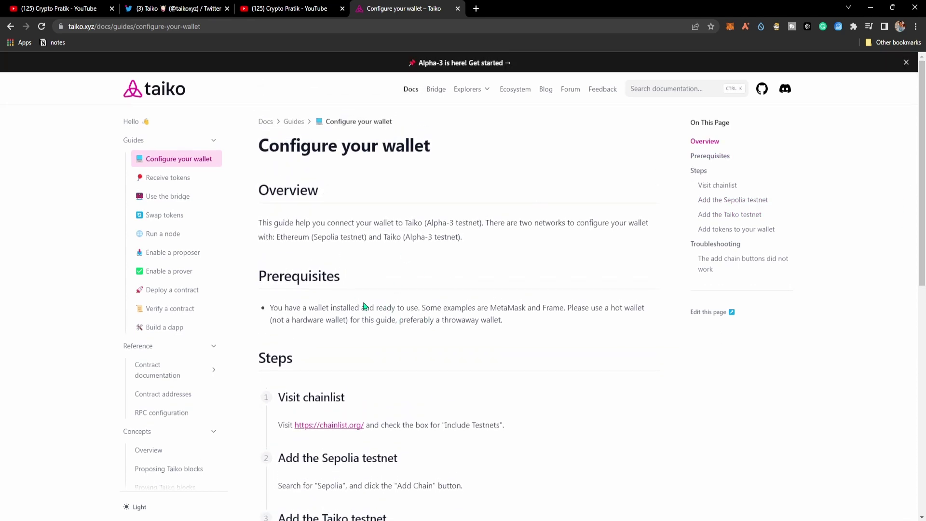
Check the creator's Telegram channel, YouTube home page and YouTube video list.
key("alt+Tab")
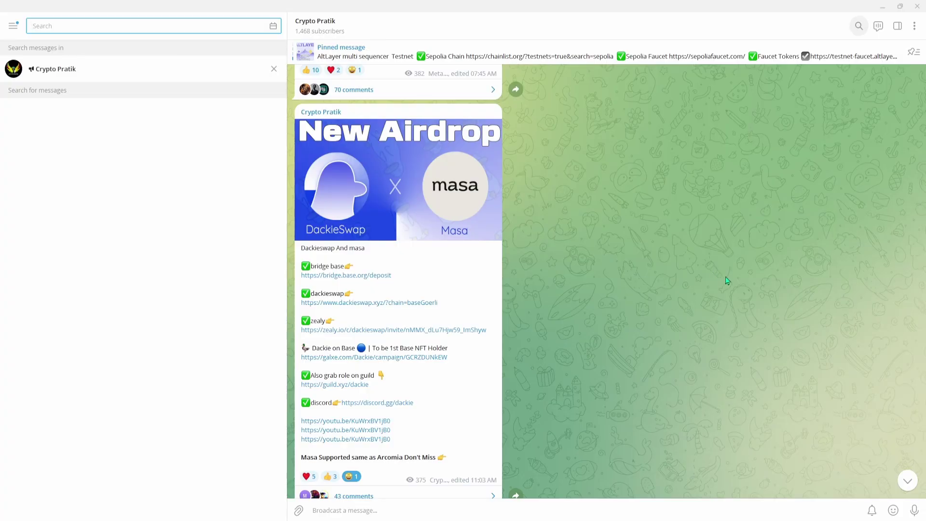
left_click(883, 7)
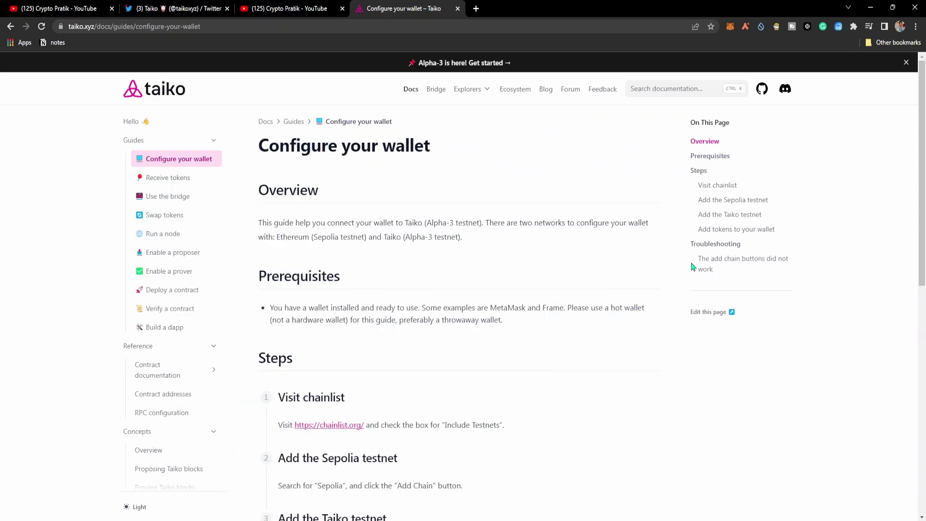
left_click(58, 8)
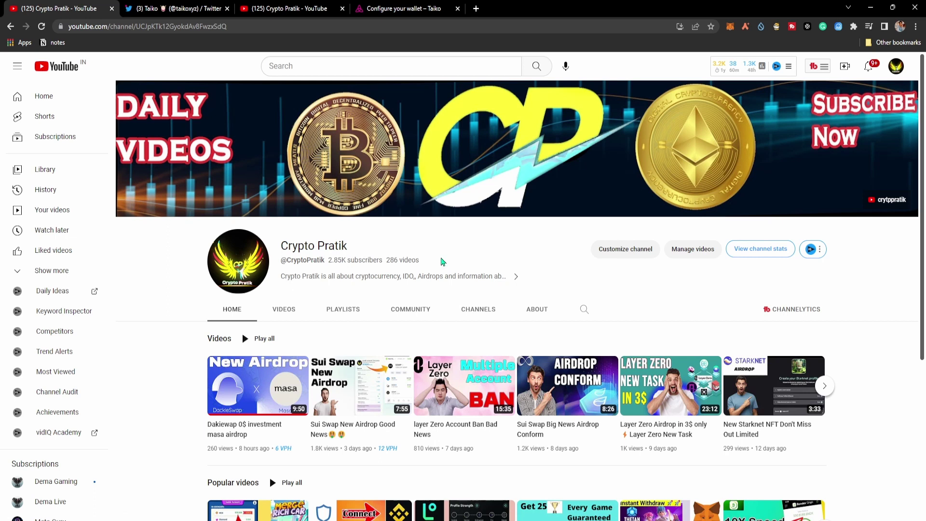
left_click(297, 12)
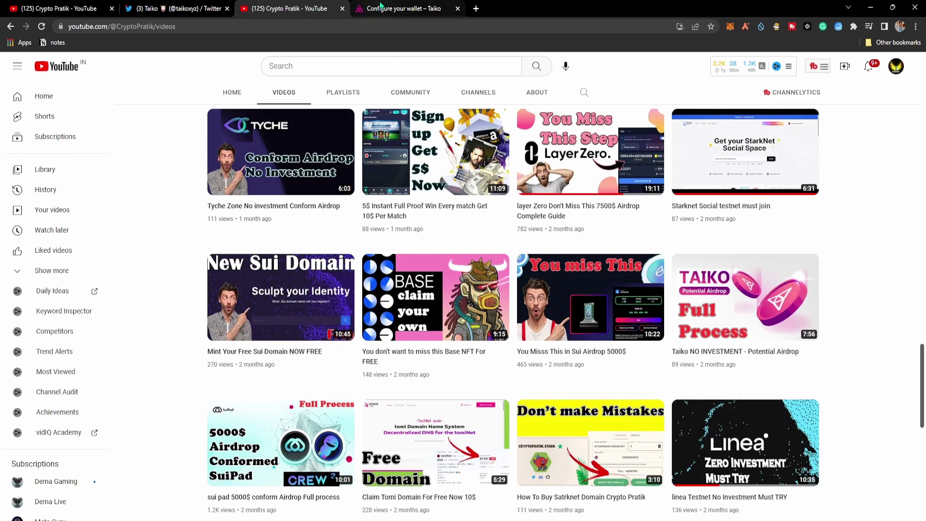
Review the setup steps in the Configure your wallet guide and view Taiko's Twitter profile.
left_click(381, 7)
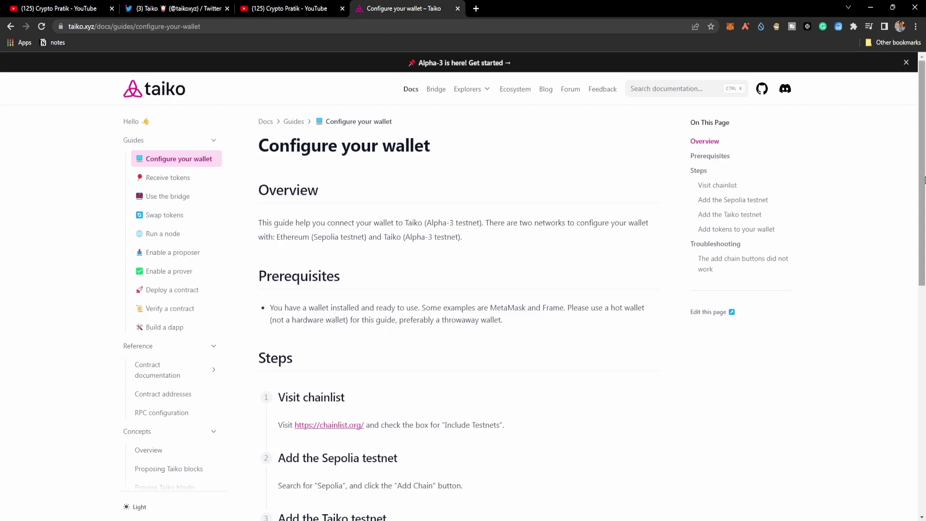
scroll(923, 225, "down", 2)
scroll(923, 224, "down", 3)
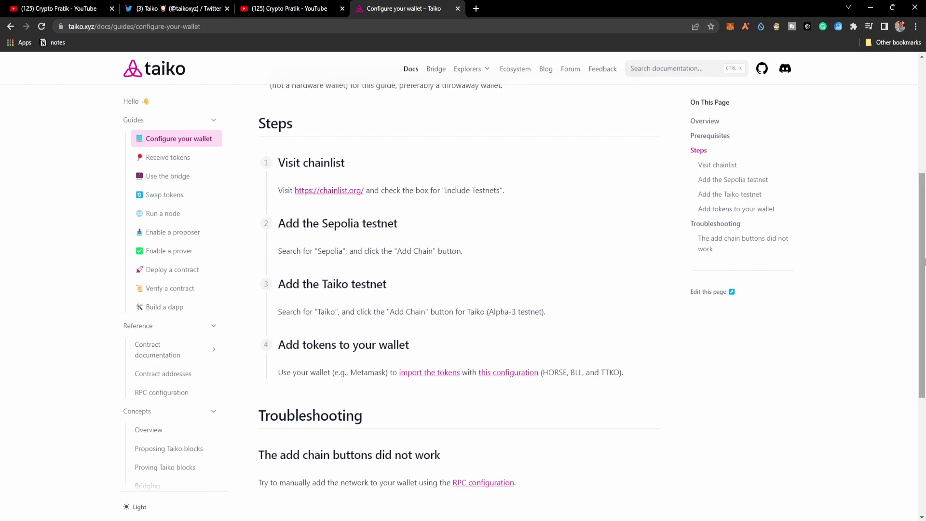
left_click_drag(922, 260, 896, 153)
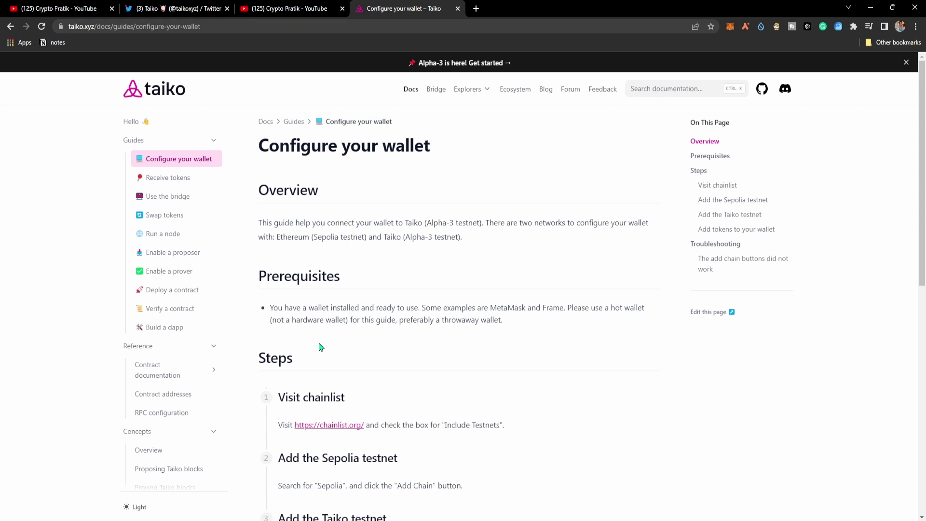
key("ctrl+2")
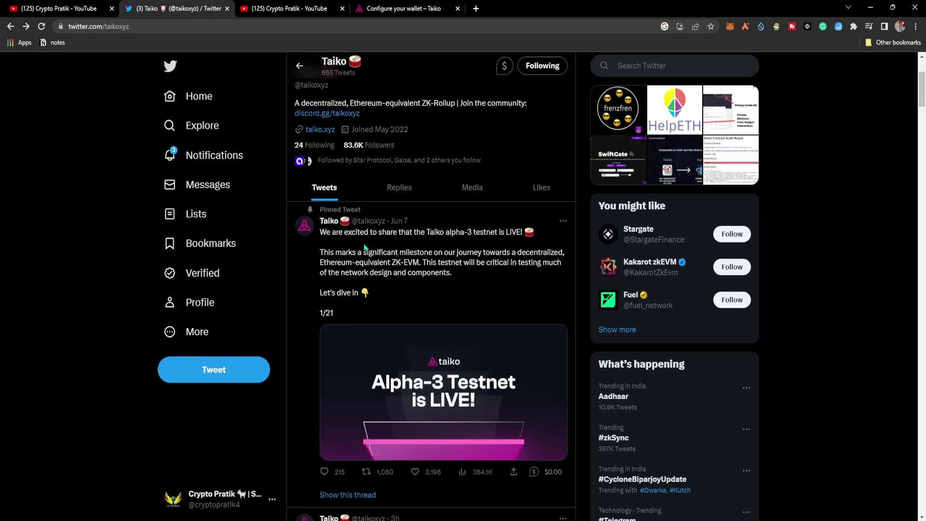
Open chainlist.org from the Visit chainlist step of the Configure your wallet guide.
left_click(382, 8)
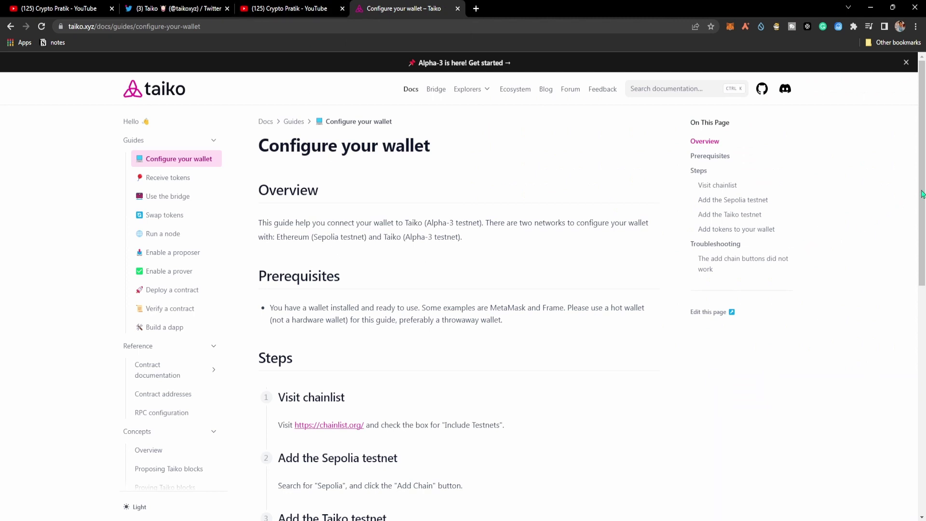
left_click_drag(922, 193, 923, 289)
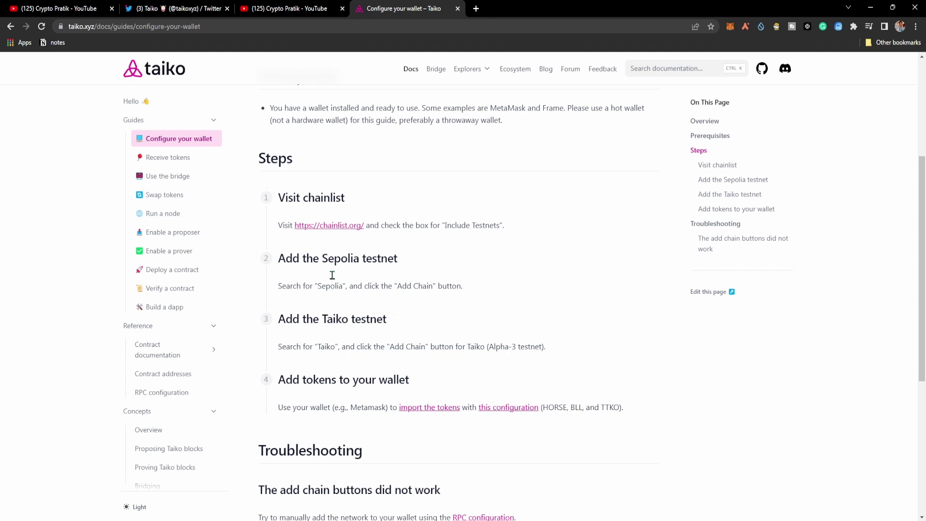
left_click(339, 227)
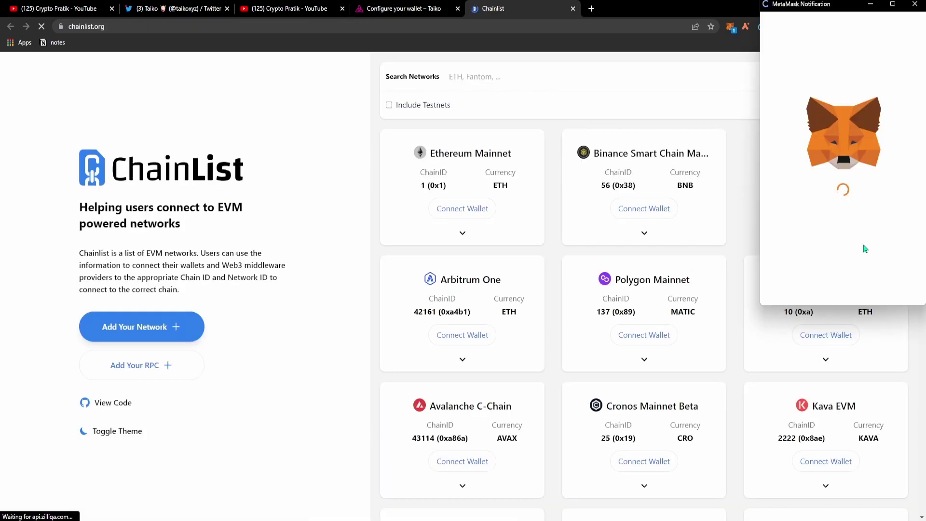
Search Chainlist for "taiko" with testnets included and add the Taiko (Alpha-3 Testnet) network to MetaMask.
left_click(495, 80)
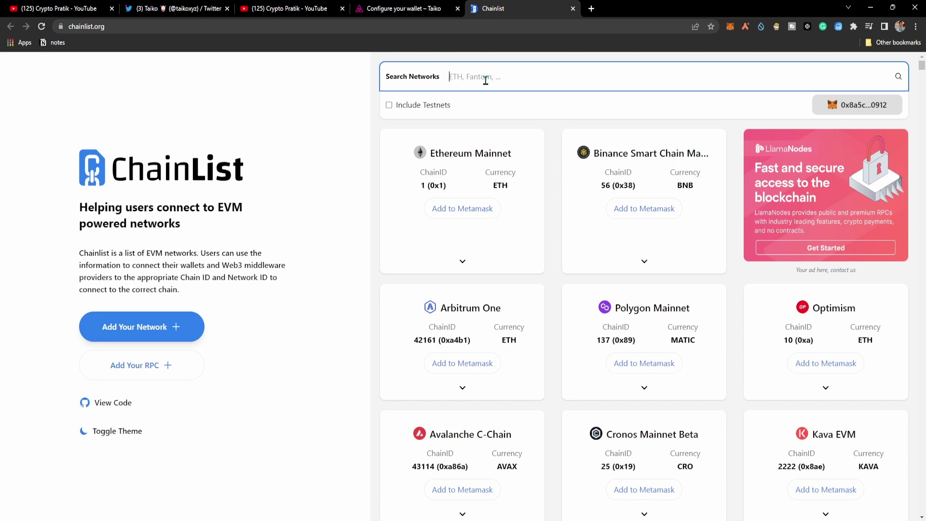
type("taiko")
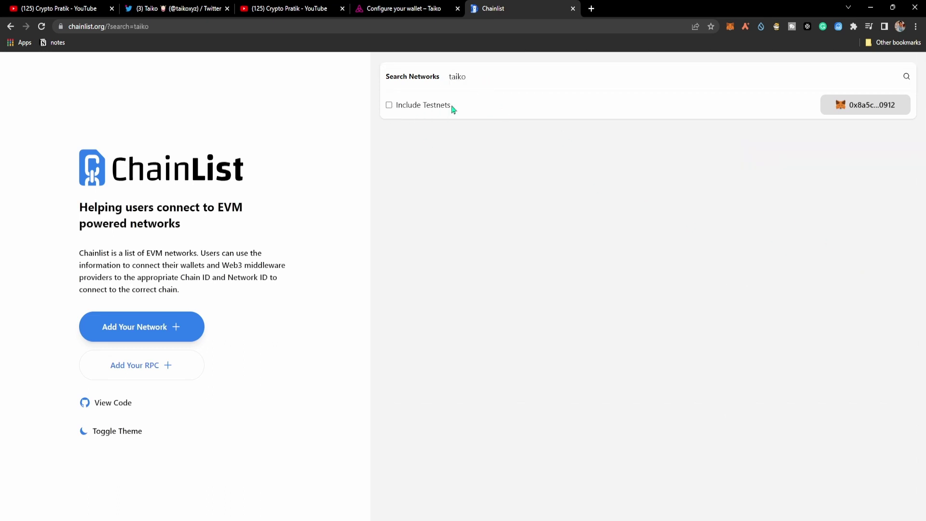
left_click(389, 105)
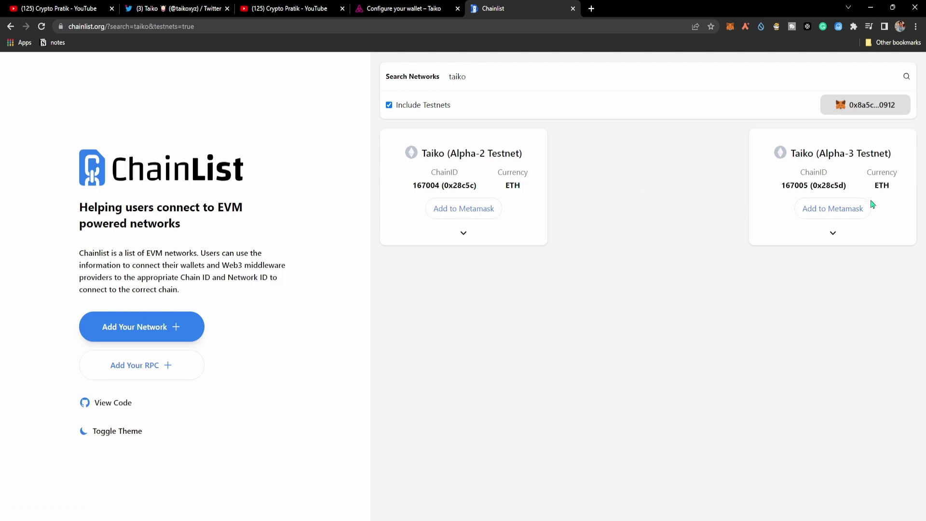
left_click(836, 214)
Open Taiko's Receive tokens guide and its sepoliafaucet.com link for receiving Sepolia ETH.
key("ctrl+shift+Tab")
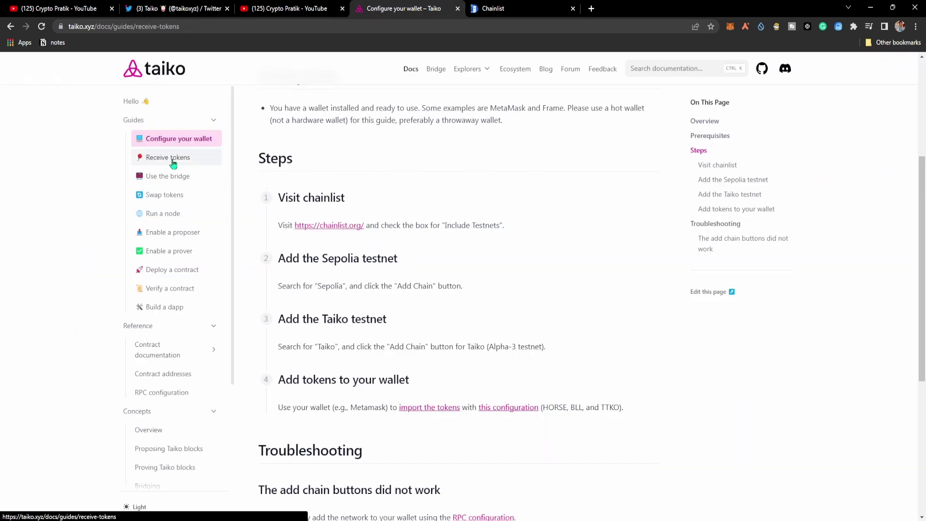
left_click(173, 158)
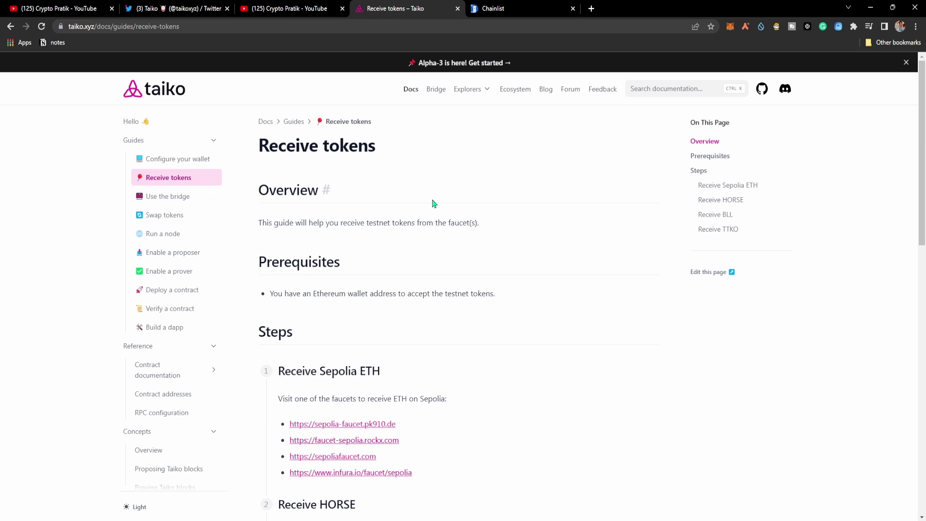
left_click_drag(923, 143, 924, 210)
left_click(356, 278)
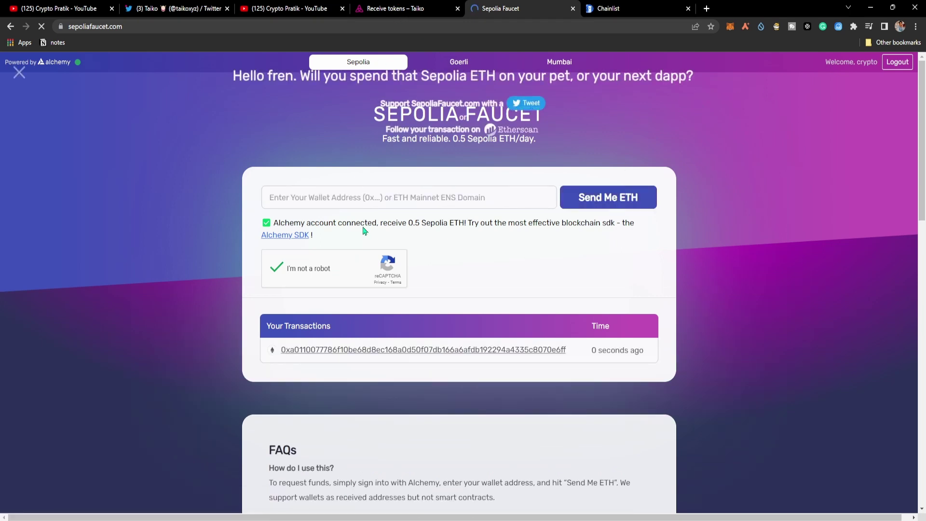
Open the bridge linked under Receive HORSE in the Receive tokens guide, and return to the guide.
key("ctrl+shift+Tab")
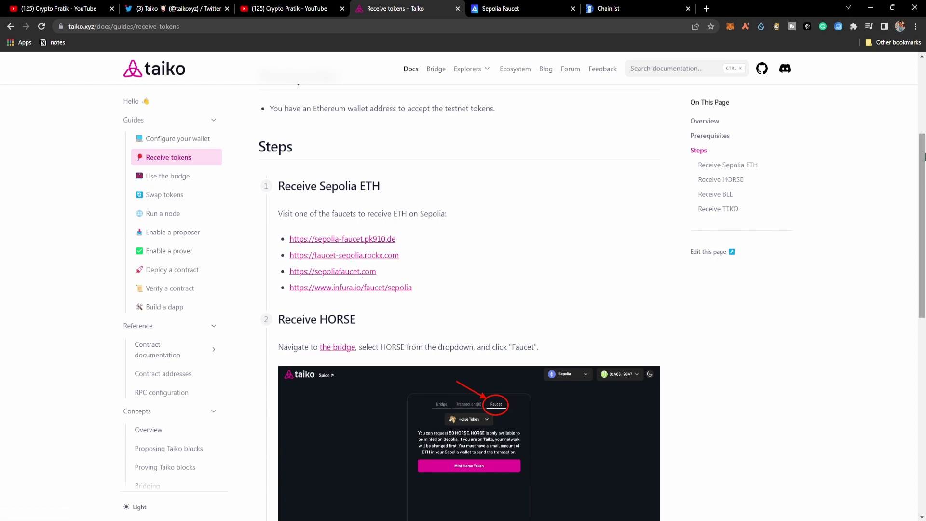
left_click_drag(923, 156, 923, 220)
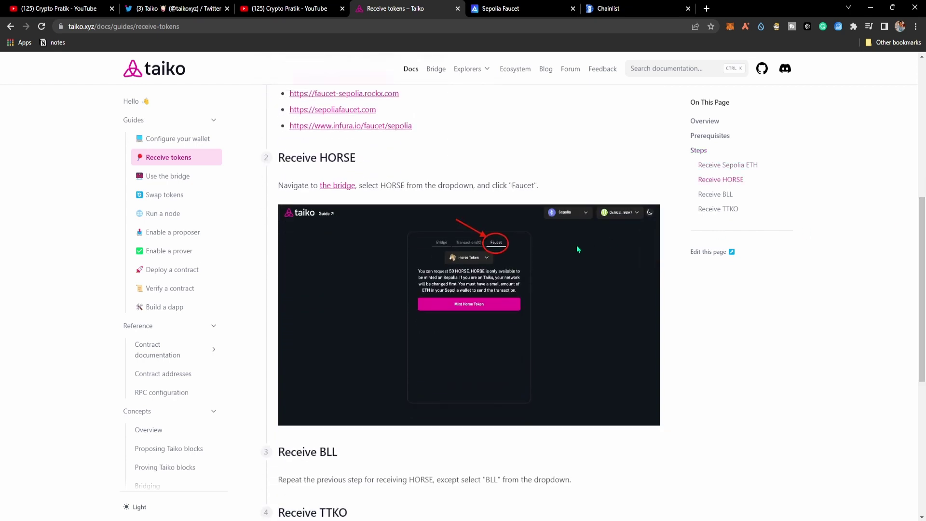
left_click(337, 187)
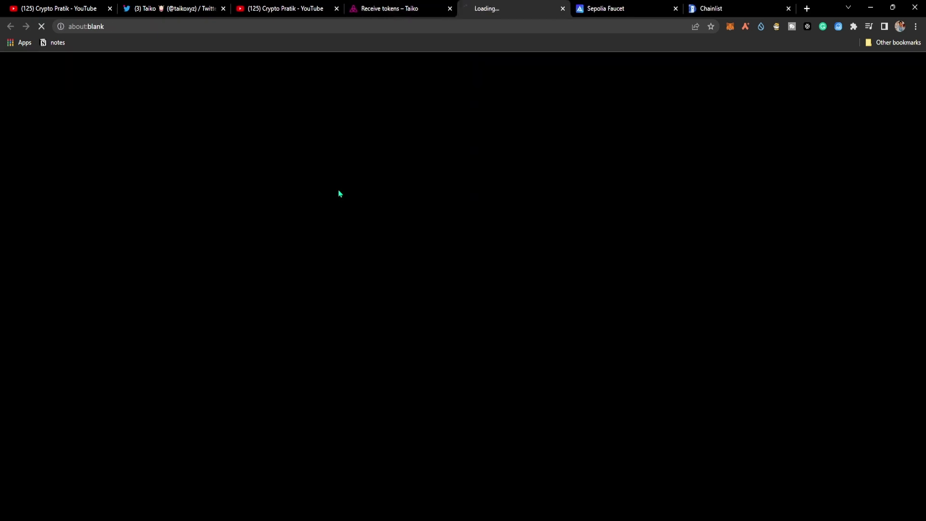
left_click(401, 8)
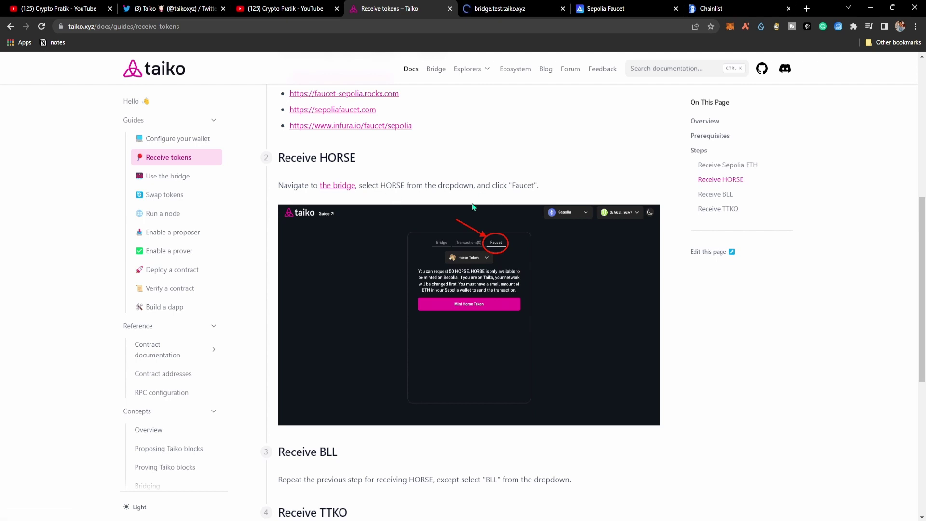
Connect the MetaMask wallet to the Taiko testnet bridge and approve the connection.
left_click(510, 7)
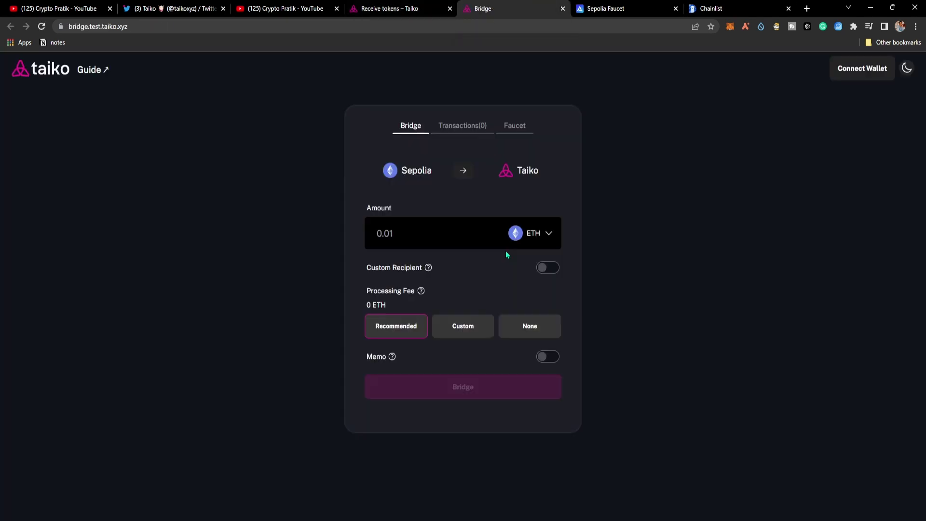
left_click(860, 75)
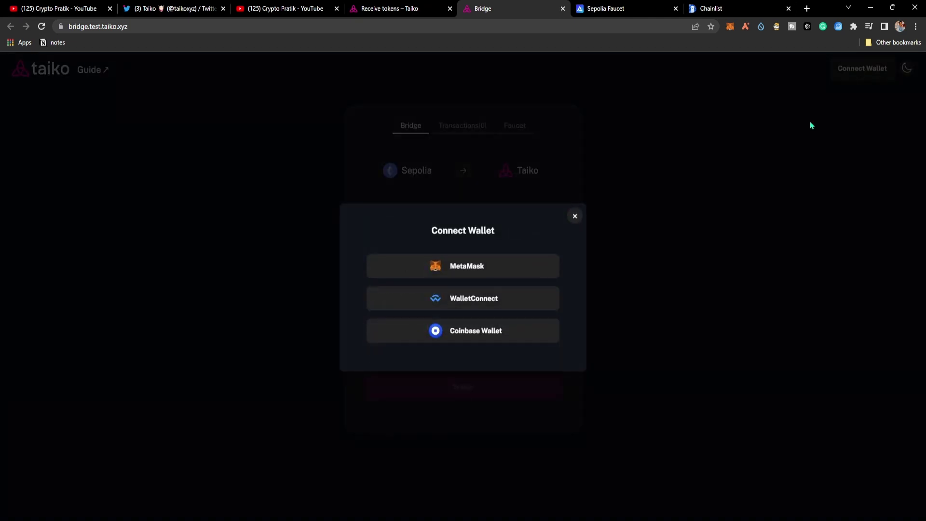
left_click(506, 265)
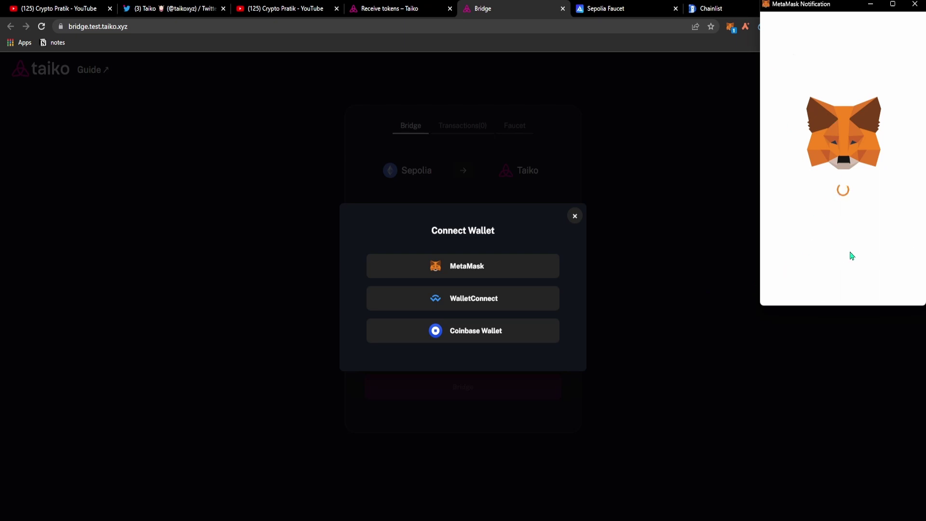
left_click(898, 285)
left_click(900, 284)
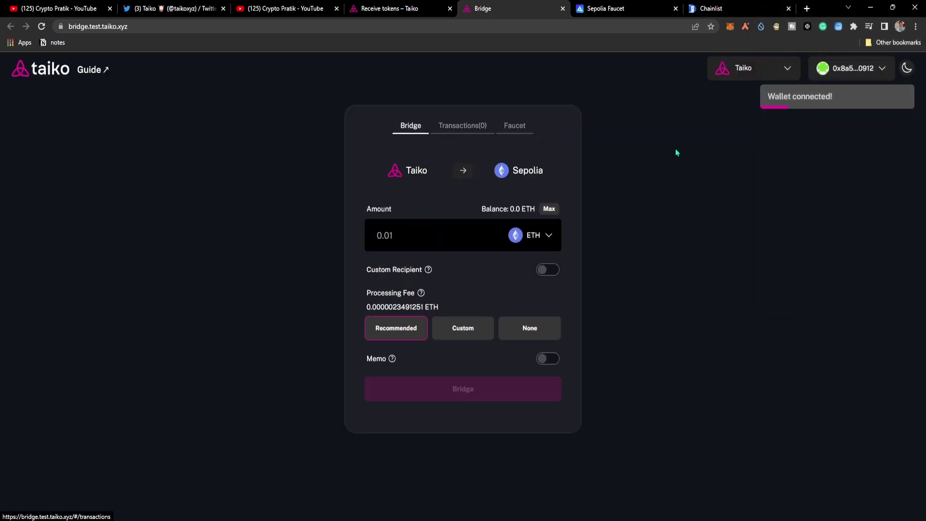
Switch the bridge's faucet to the Sepolia network and mint the Bull Token (BLL).
left_click(522, 128)
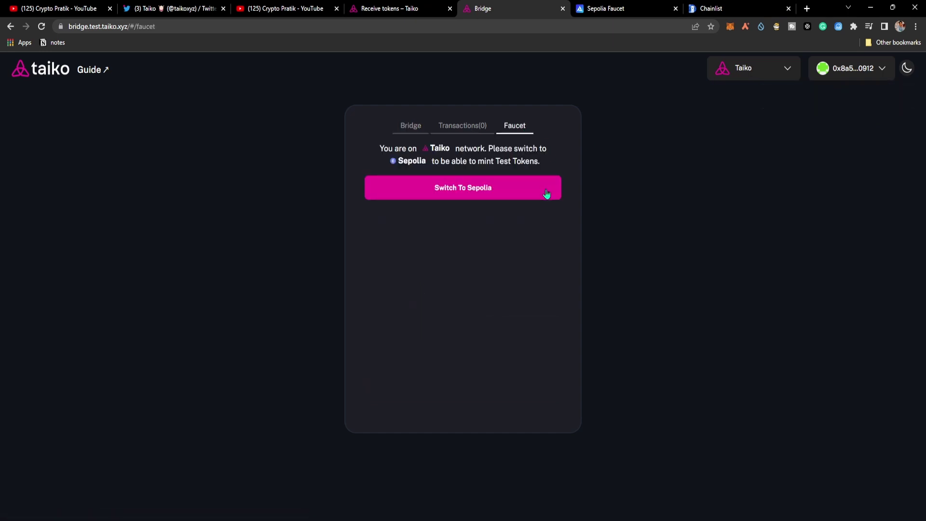
left_click(524, 195)
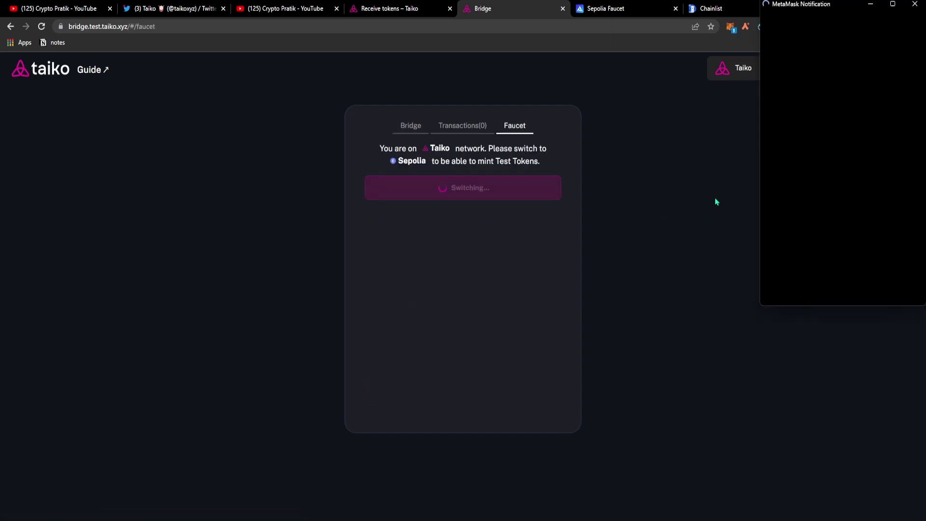
left_click(502, 155)
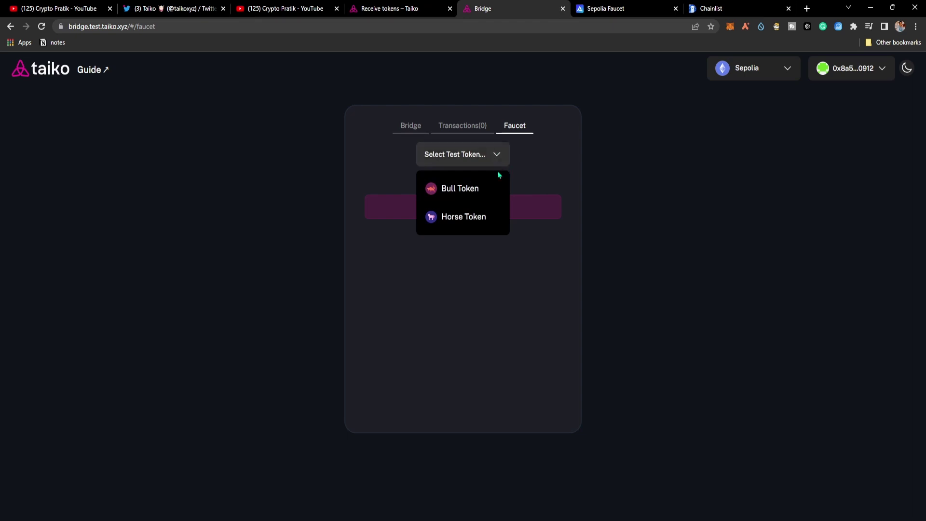
left_click(479, 192)
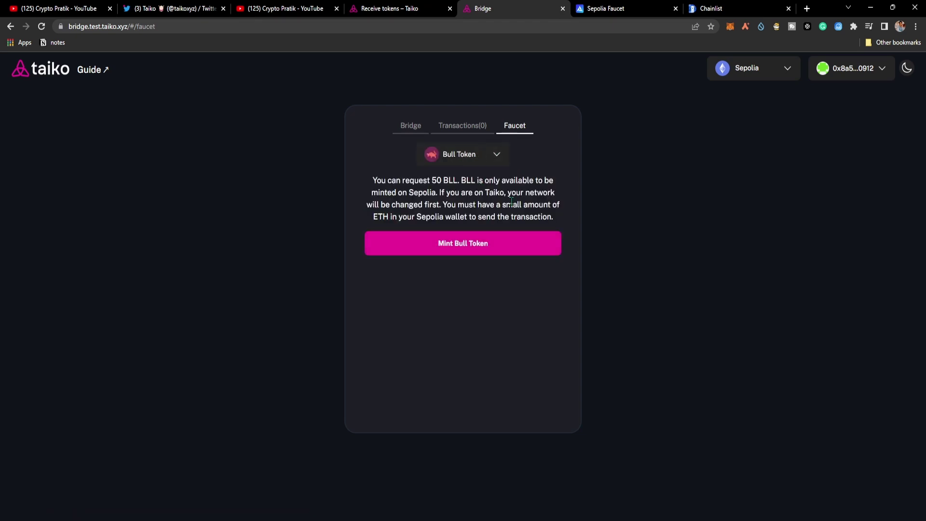
left_click(467, 247)
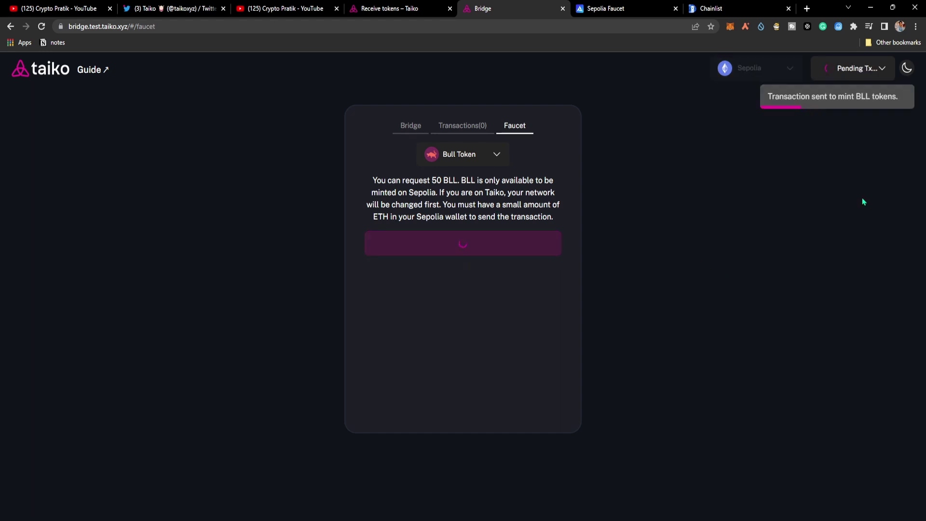
Mint the Horse Token (HORSE) from the faucet and confirm the transaction in MetaMask.
left_click(477, 155)
left_click(473, 216)
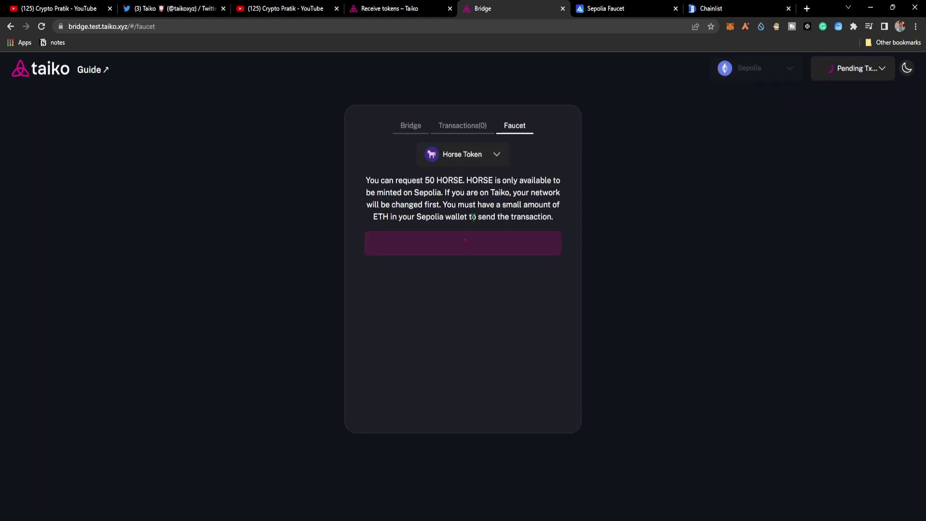
left_click(501, 251)
left_click(879, 279)
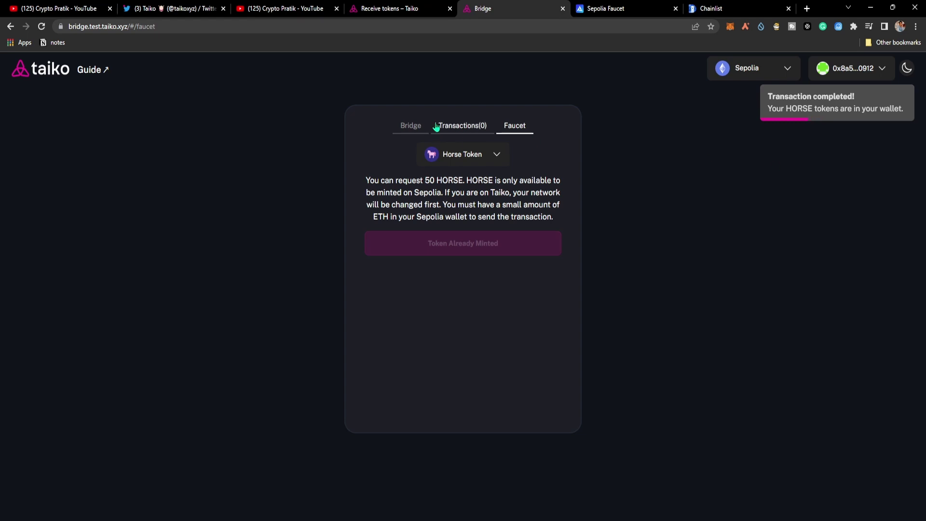
Bridge 0.1 ETH from Sepolia to Taiko with the recommended processing fee and confirm it in MetaMask.
left_click(411, 125)
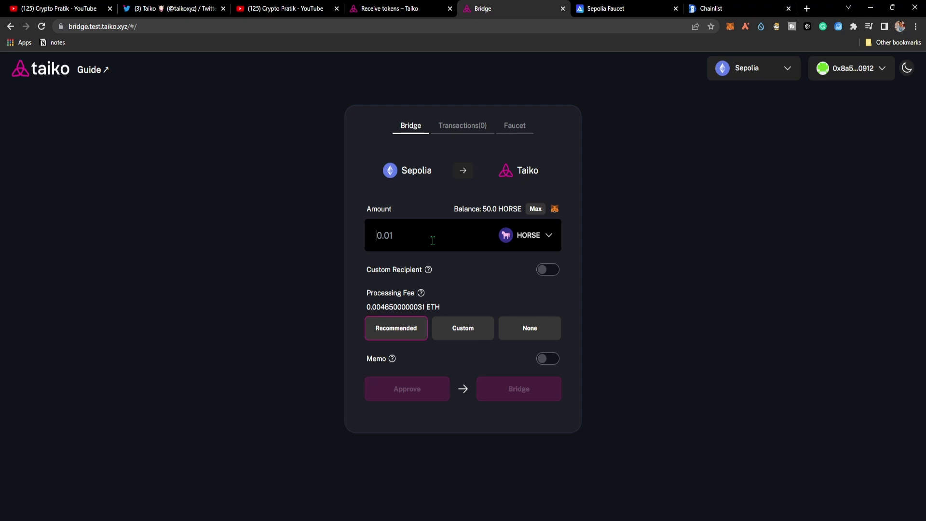
left_click(538, 244)
left_click(520, 265)
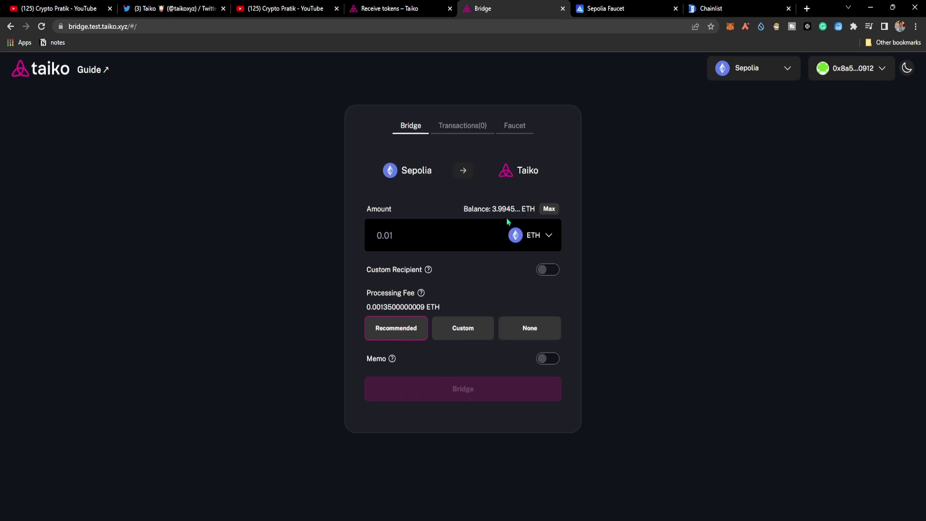
left_click(407, 235)
type("0.1")
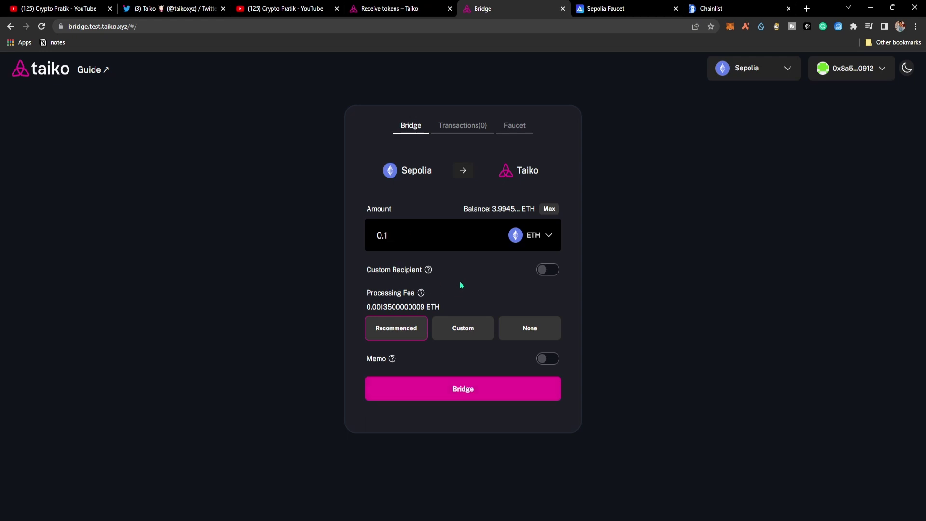
left_click(482, 391)
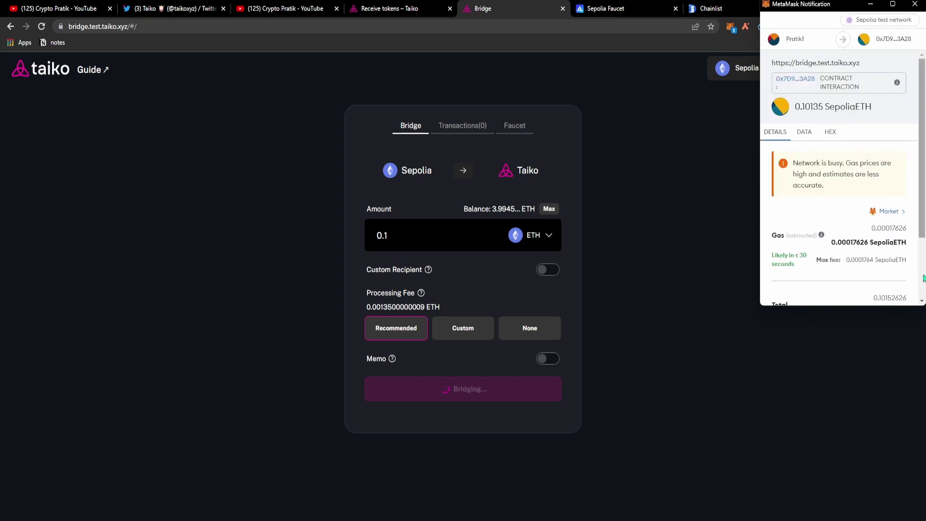
scroll(923, 279, "down", 2)
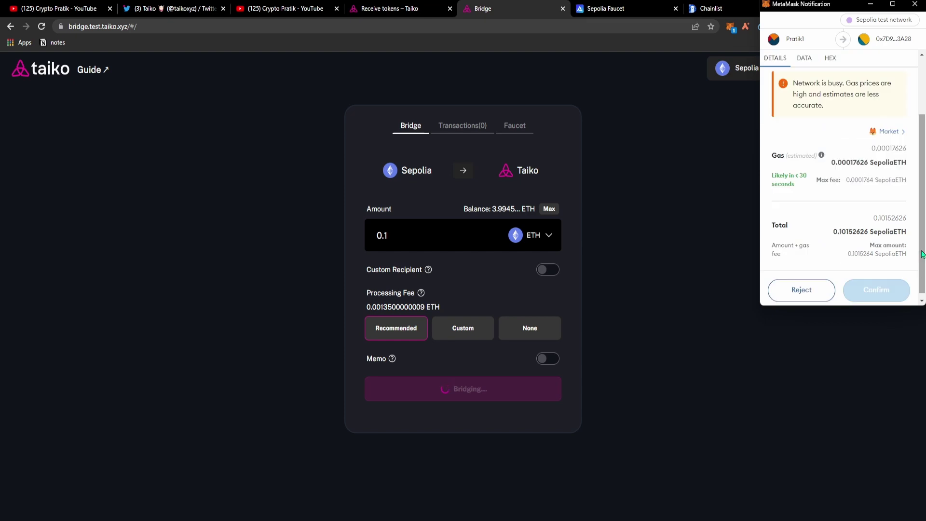
left_click(879, 292)
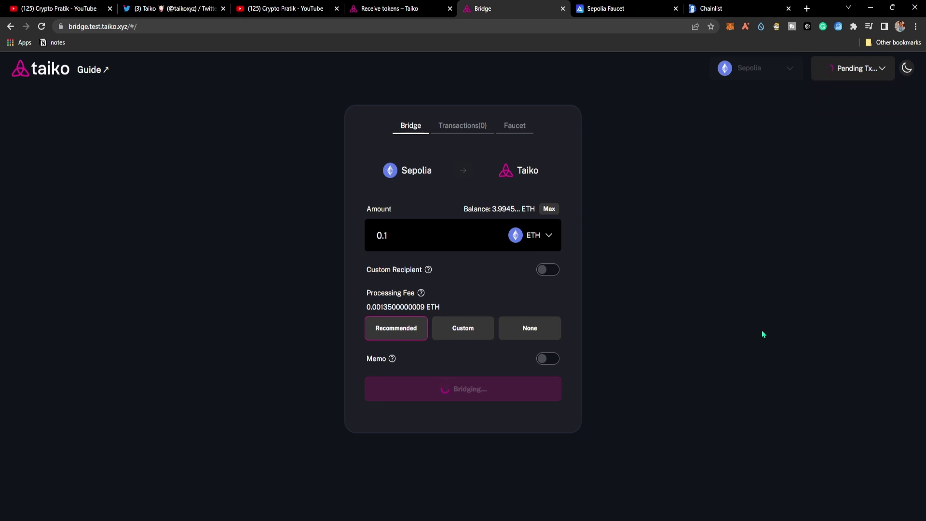
Select BLL on the bridge, enter an amount of 45, approve the token and bridge it from Sepolia to Taiko.
left_click(535, 240)
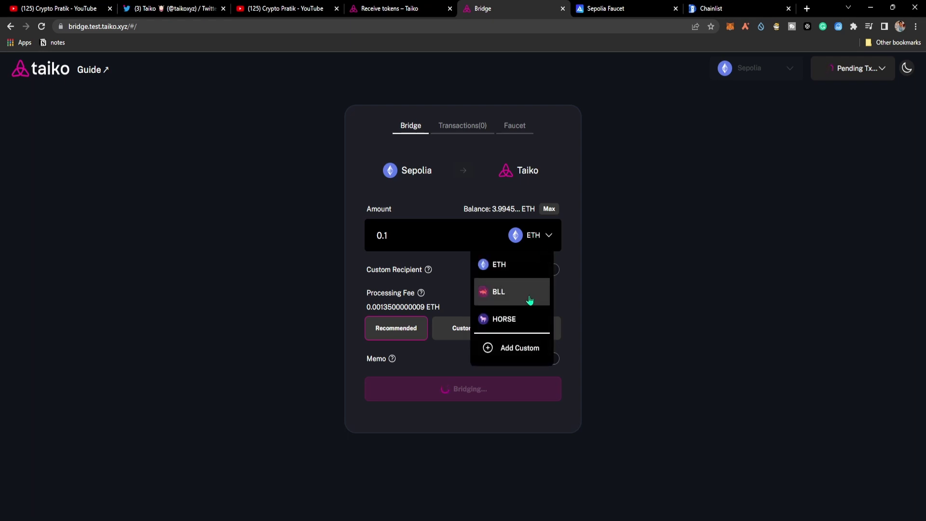
left_click(660, 328)
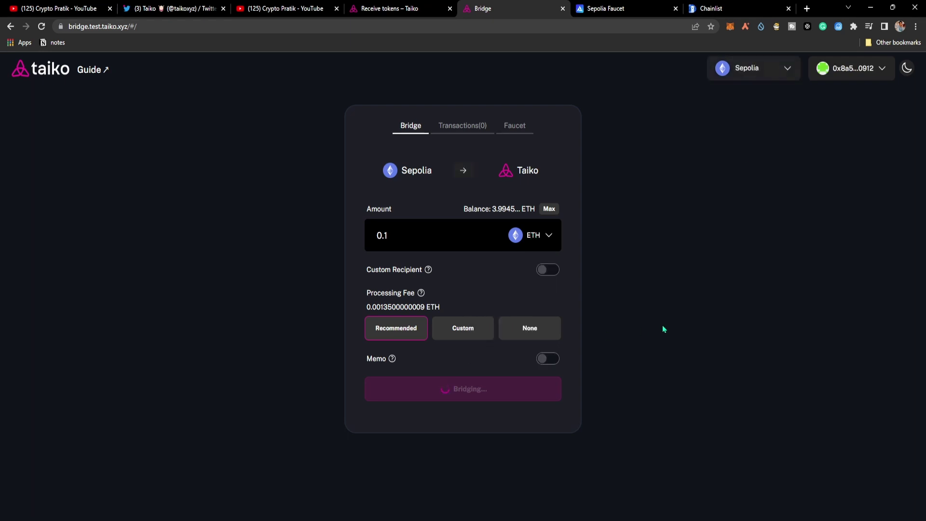
left_click(548, 236)
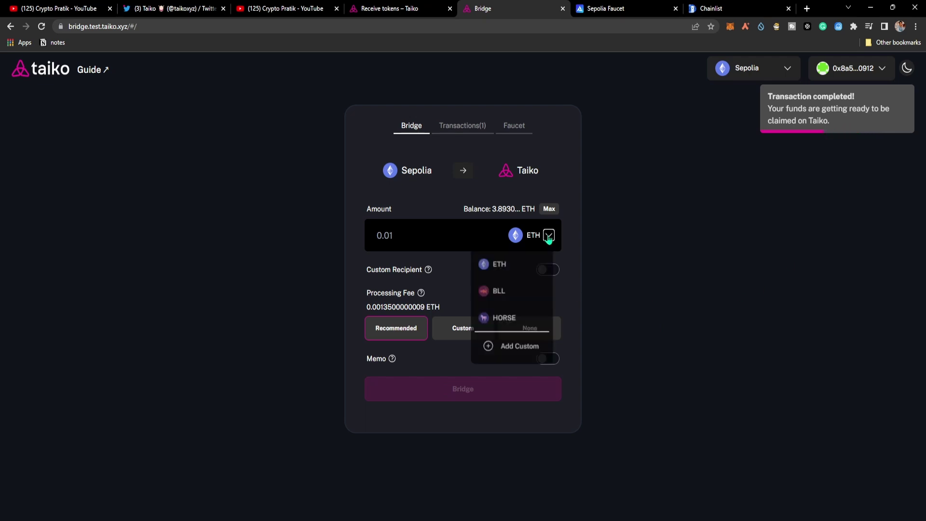
left_click(514, 290)
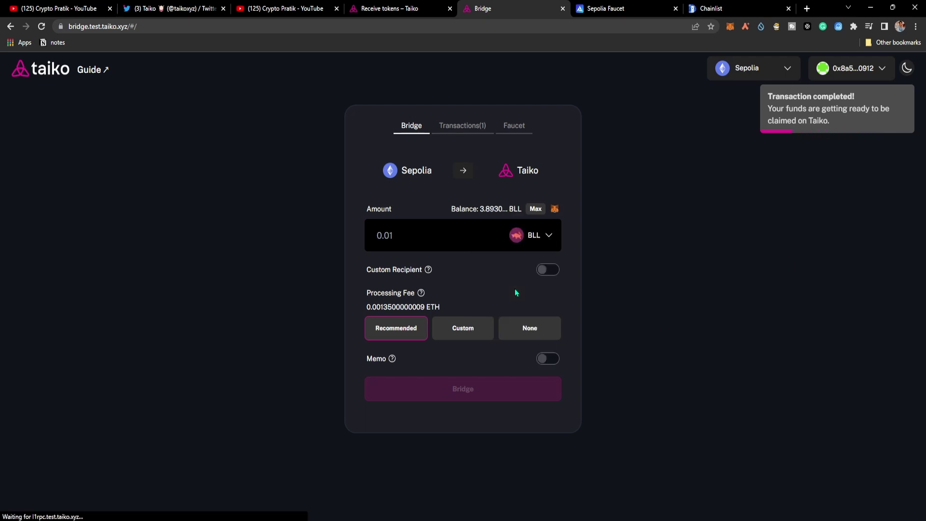
left_click(421, 243)
type("45")
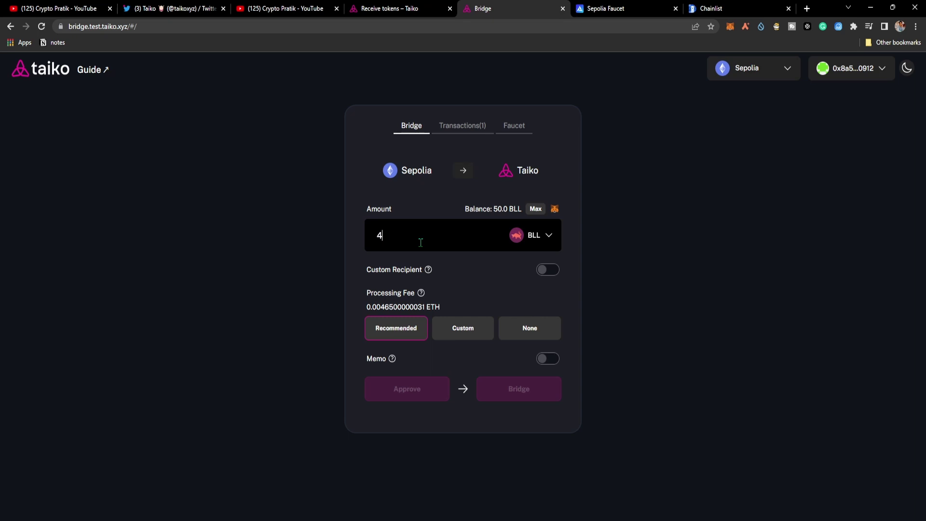
left_click(418, 394)
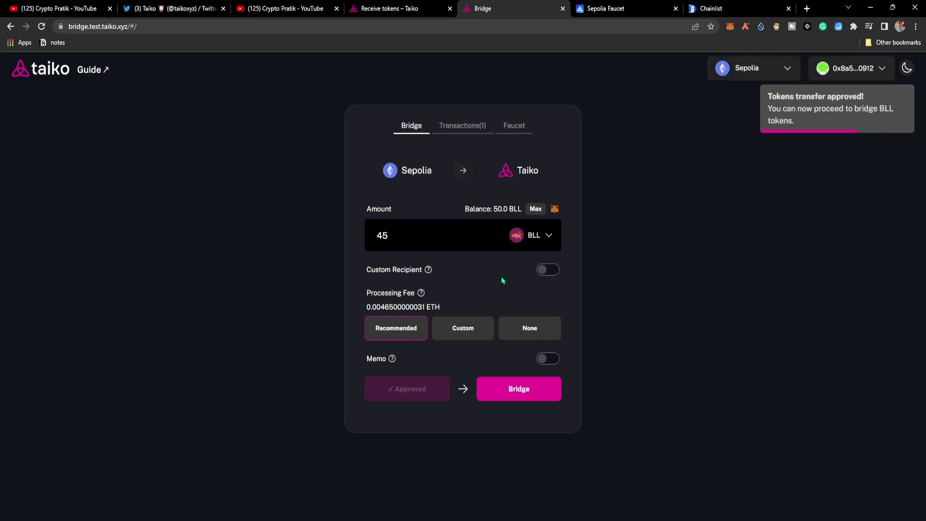
left_click(519, 386)
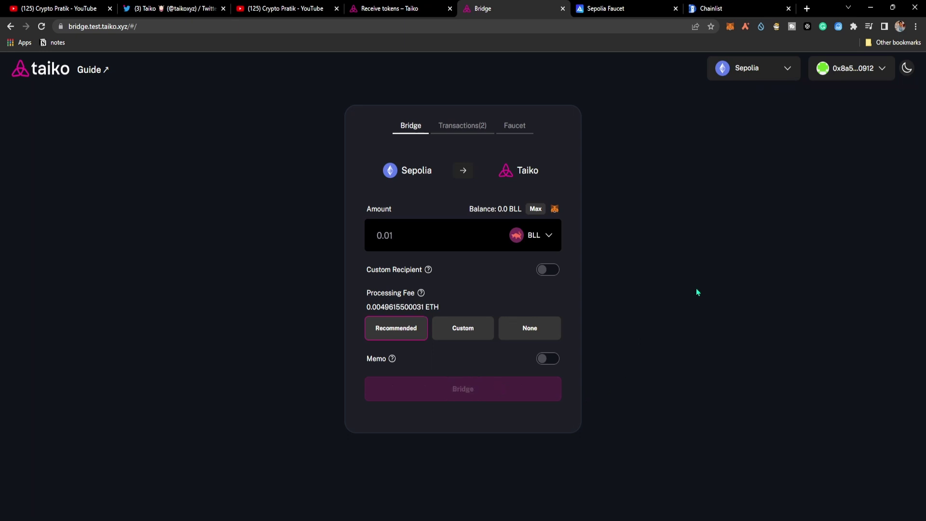
Bridge the maximum 50 HORSE from Sepolia to Taiko, approving a spending cap of 50 in MetaMask.
left_click(550, 238)
left_click(525, 319)
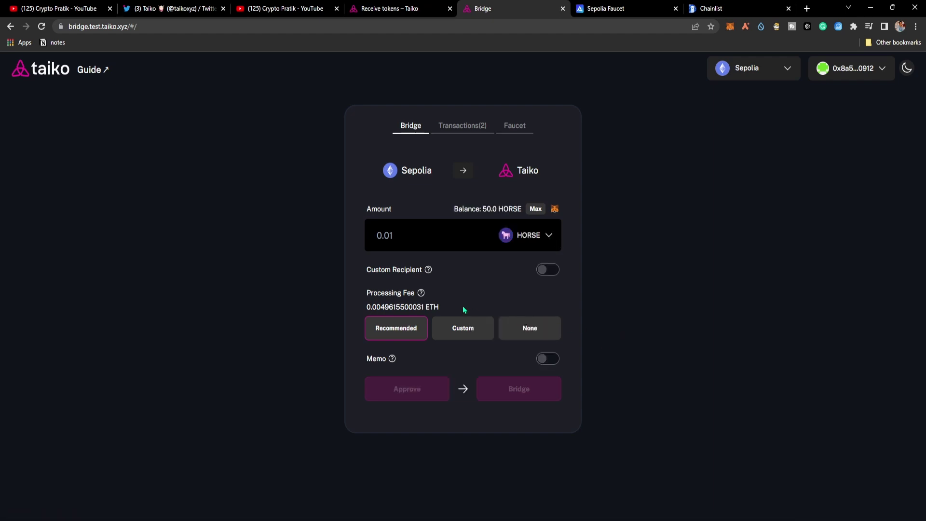
left_click(535, 208)
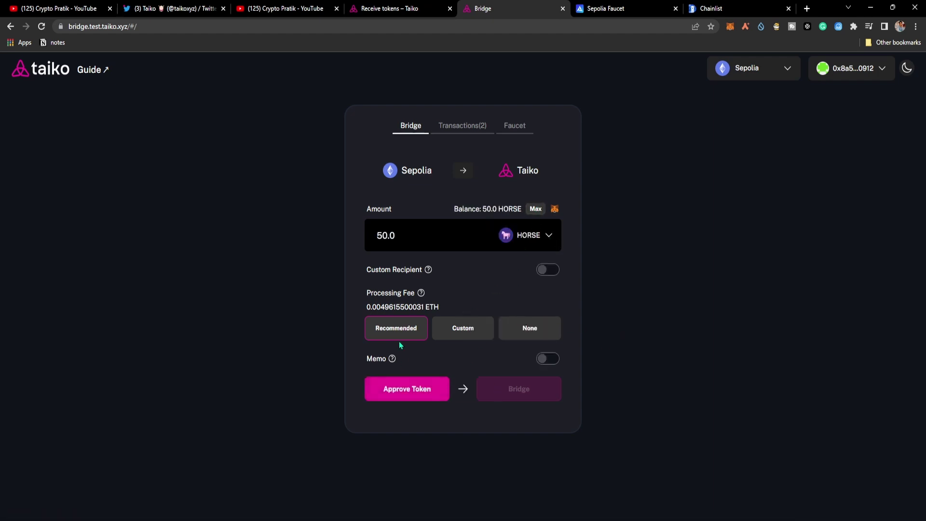
left_click(423, 395)
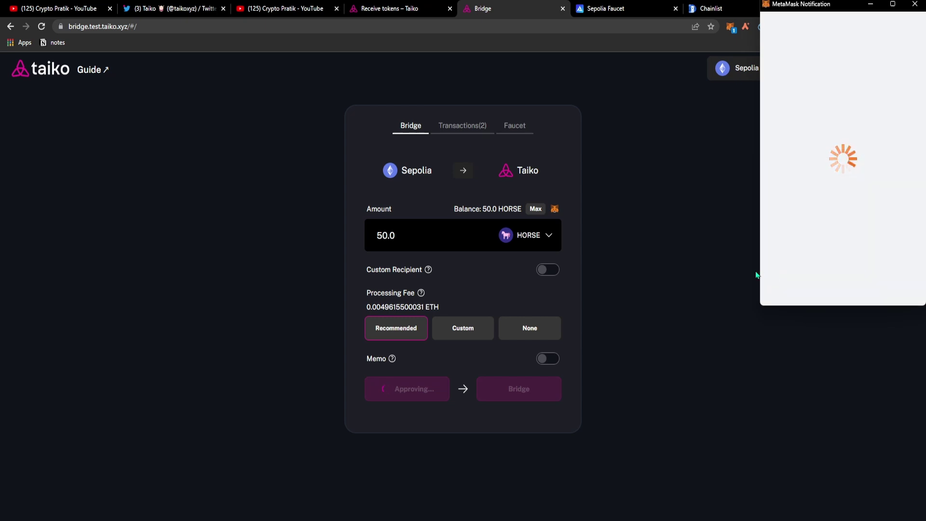
scroll(906, 217, "down", 2)
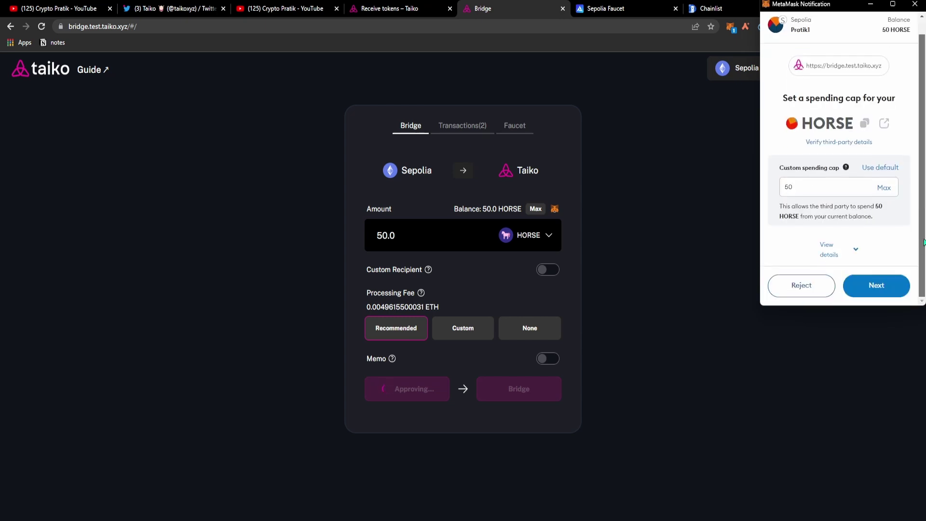
left_click(889, 288)
left_click(891, 290)
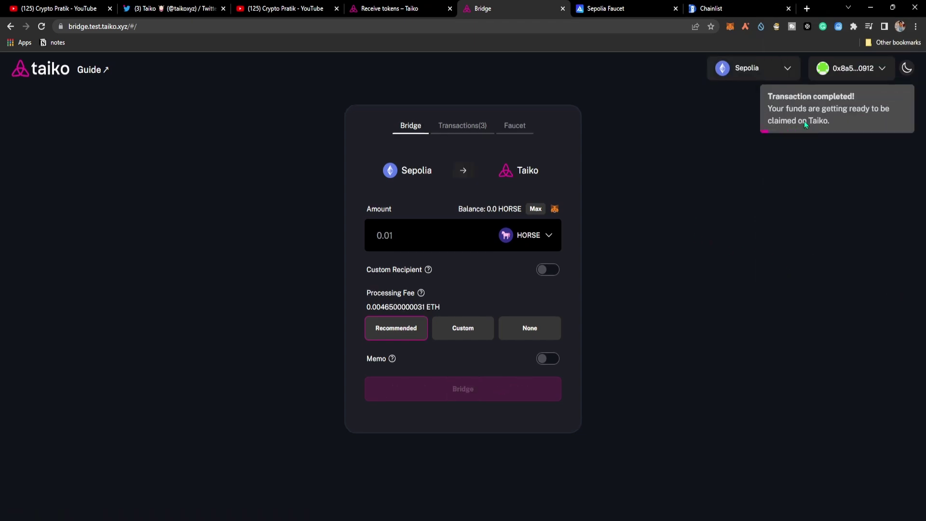
Check the claim status of the bridged transfers and the wallet's ETH balance on Taiko (Alpha-3 Testnet).
left_click(476, 124)
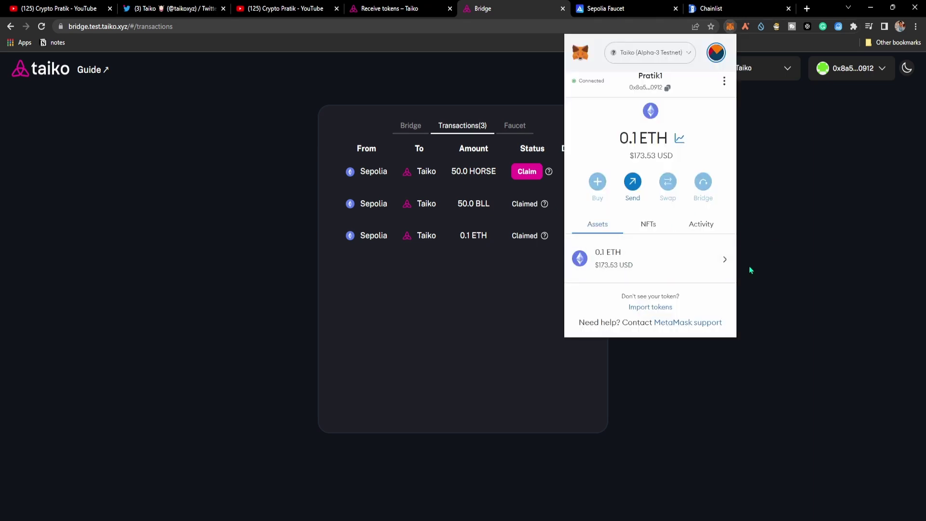
left_click(800, 269)
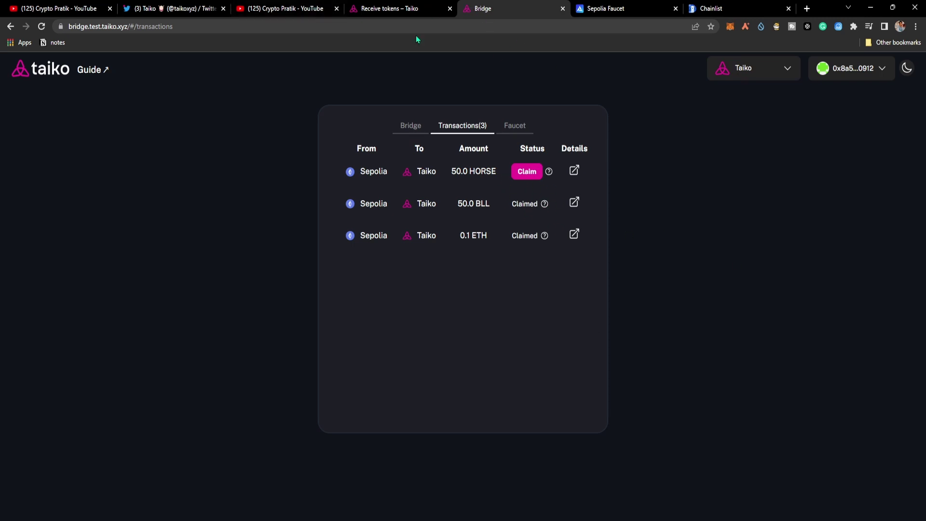
Open Taiko's Swap tokens guide, skim its instructions and return to the Navigate to Swap step.
left_click(393, 8)
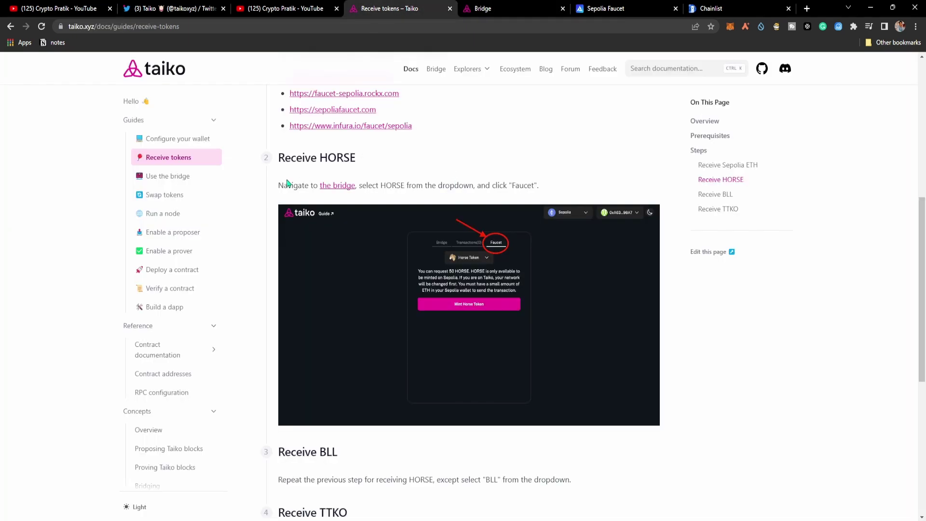
left_click(175, 196)
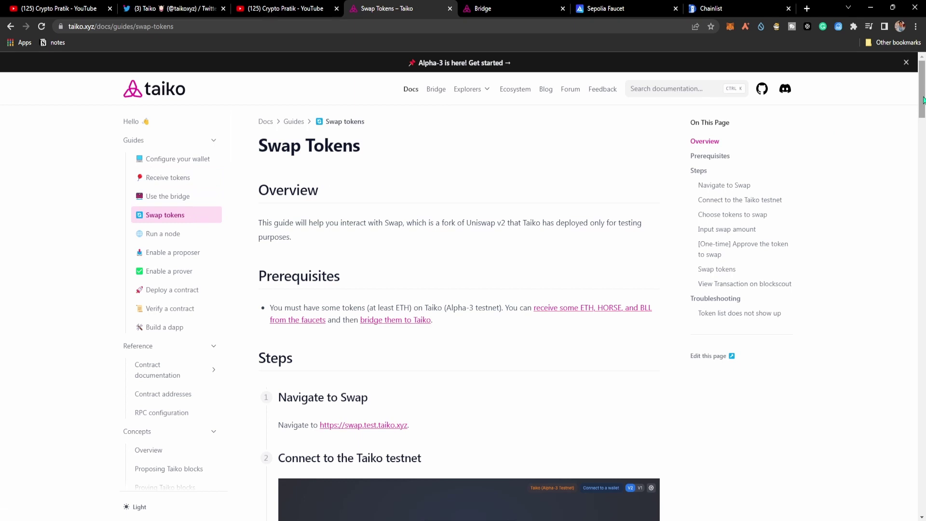
scroll(924, 146, "down", 2)
scroll(923, 146, "down", 20)
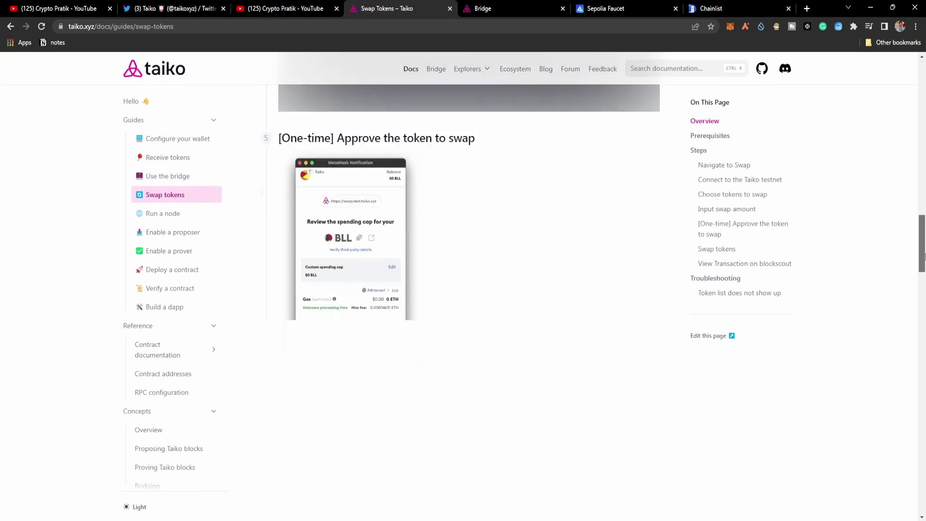
left_click_drag(924, 261, 924, 120)
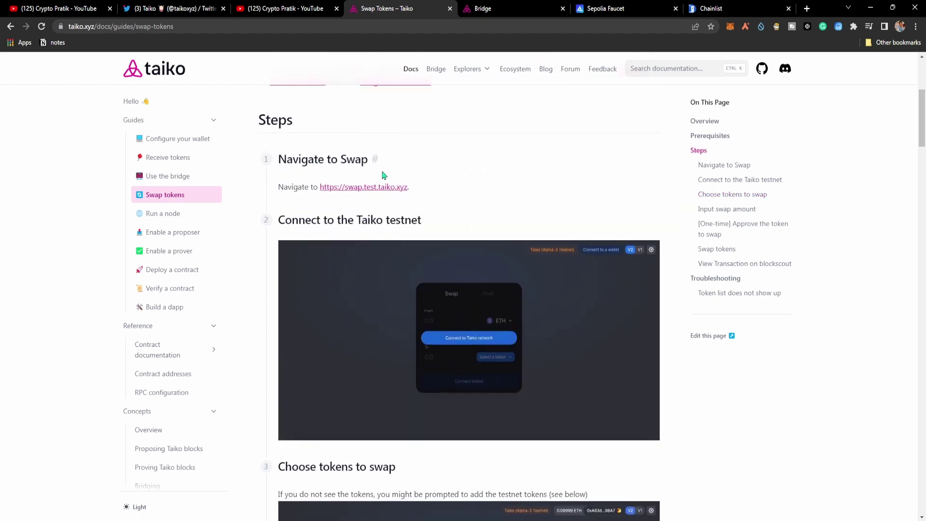
Open the Taiko swap site from the guide, connect the wallet to the Taiko network and select the Taiko Testnet Tokens list.
left_click(377, 189)
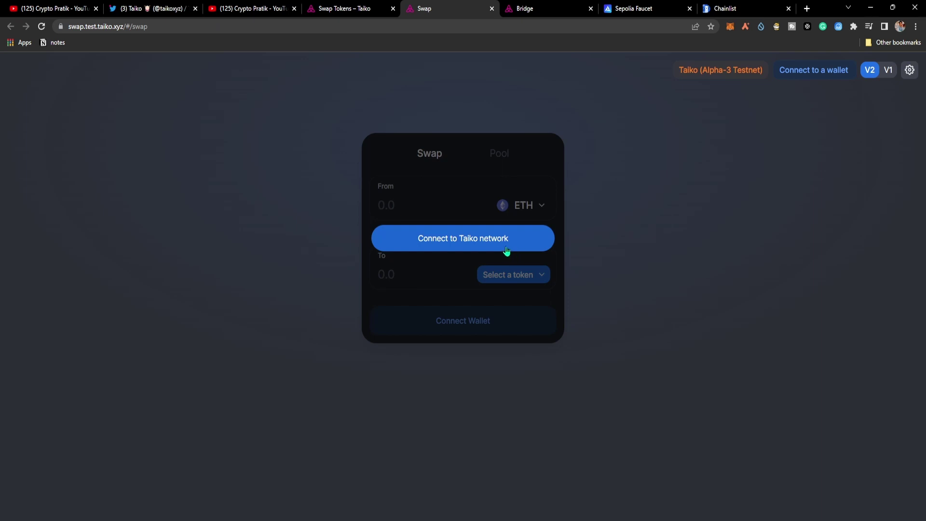
left_click(491, 245)
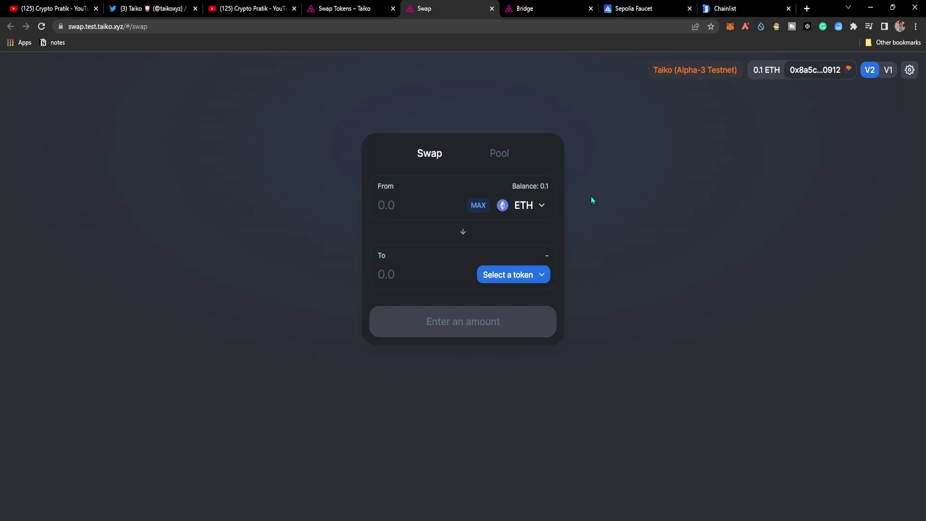
left_click(540, 210)
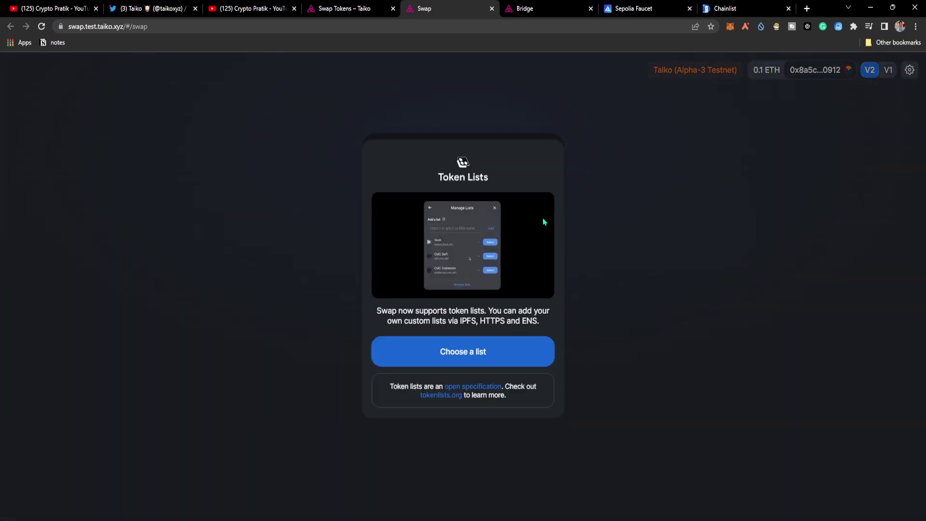
left_click(510, 347)
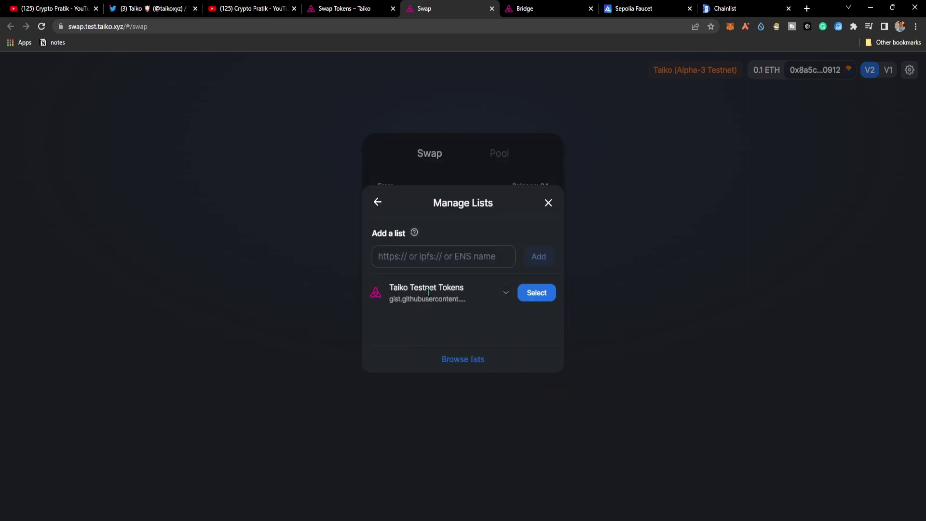
left_click(544, 299)
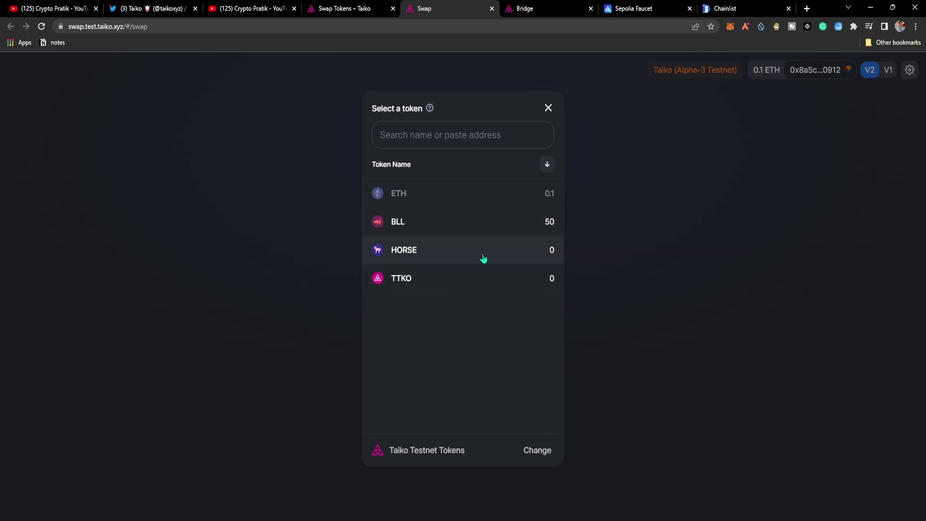
Check the claim status of the bridged transfers and set up a swap of 20 BLL to ETH.
left_click(539, 18)
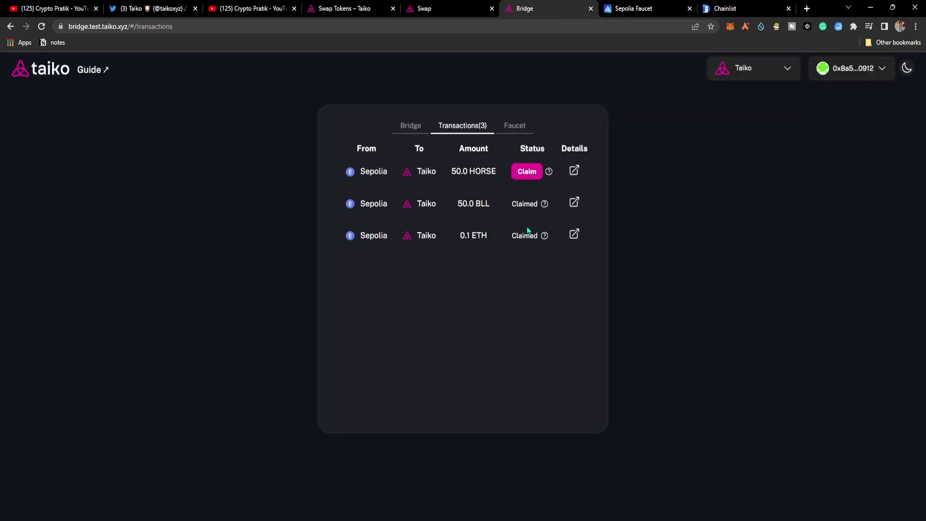
left_click(428, 10)
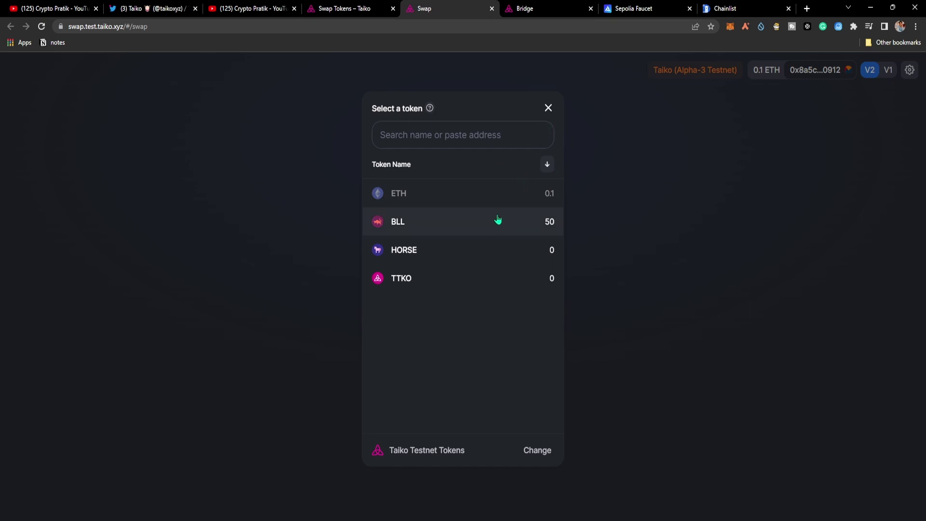
left_click(475, 222)
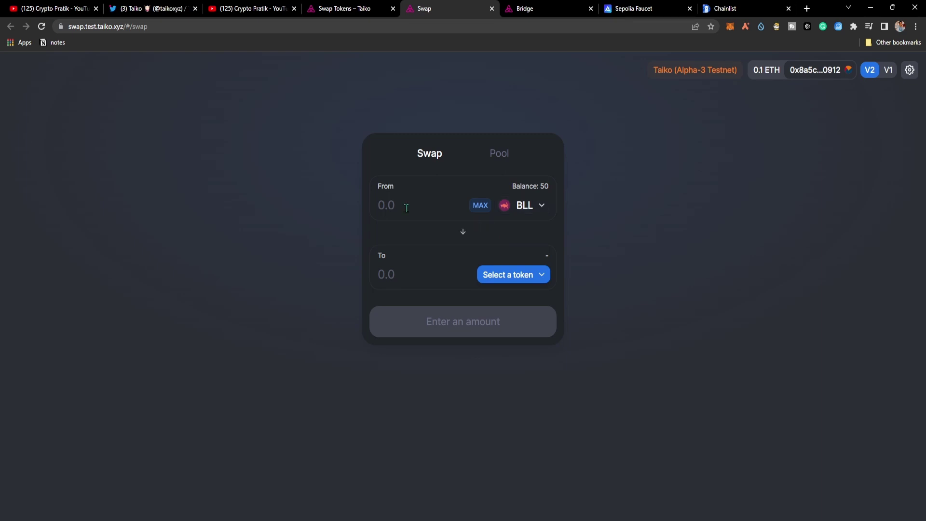
type("20")
left_click(512, 275)
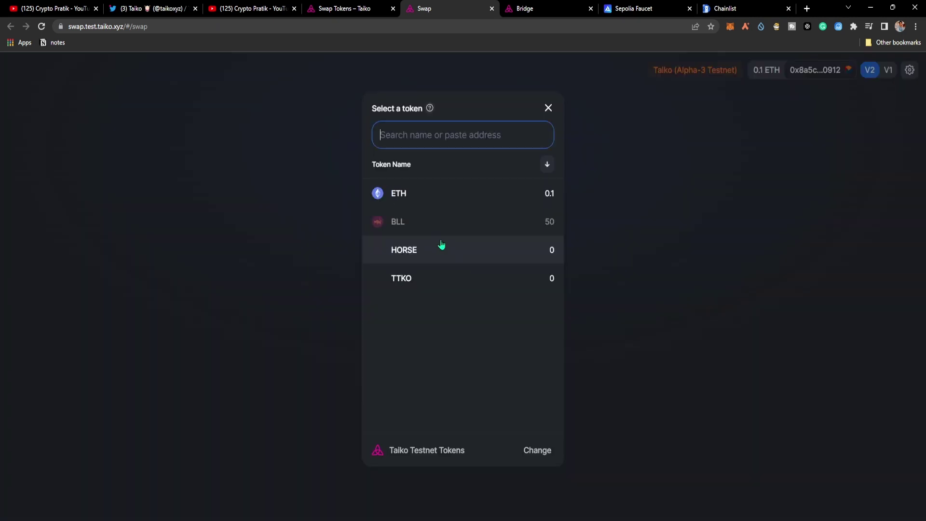
left_click(433, 202)
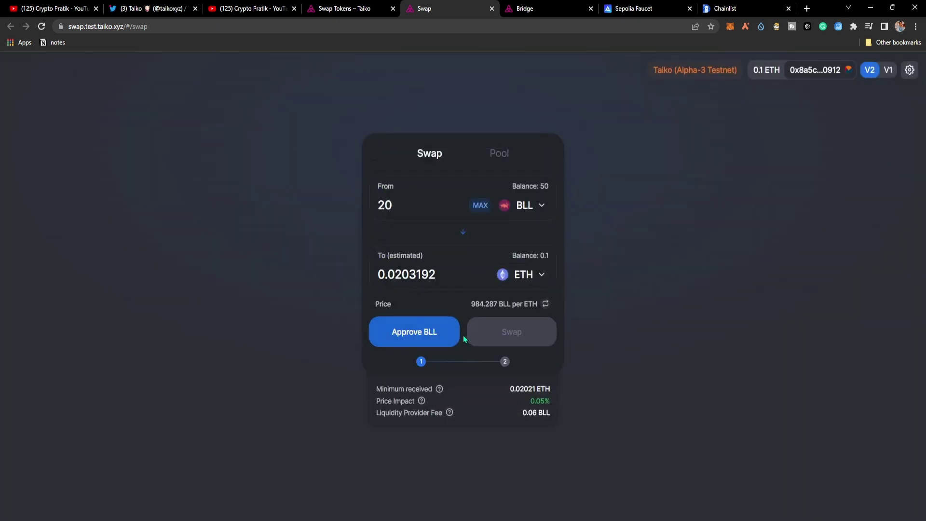
Approve BLL for swapping and submit the swap of 20 BLL to ETH, confirming both transactions in MetaMask.
left_click(461, 335)
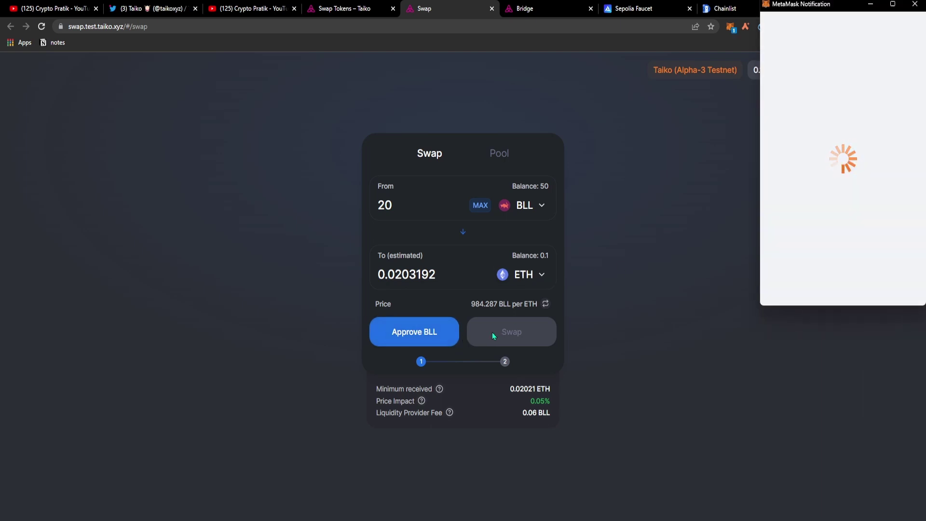
left_click(887, 295)
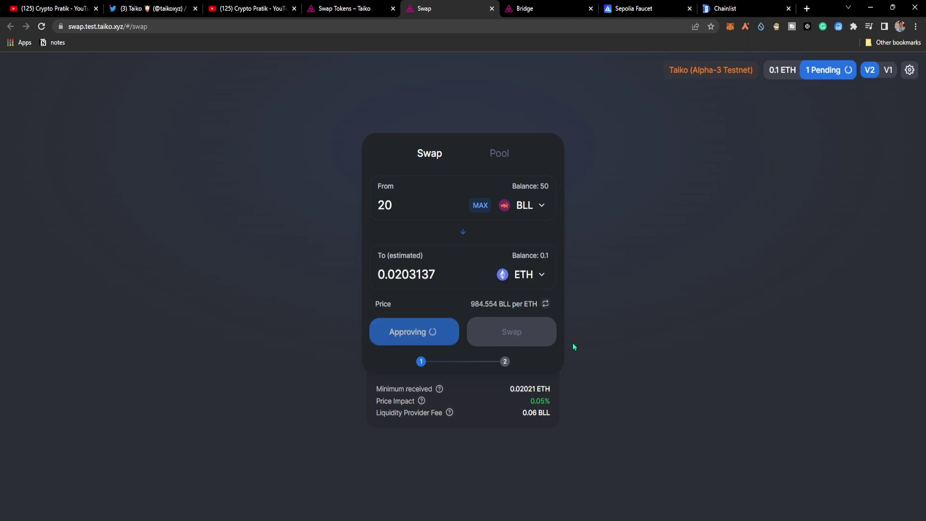
left_click(501, 338)
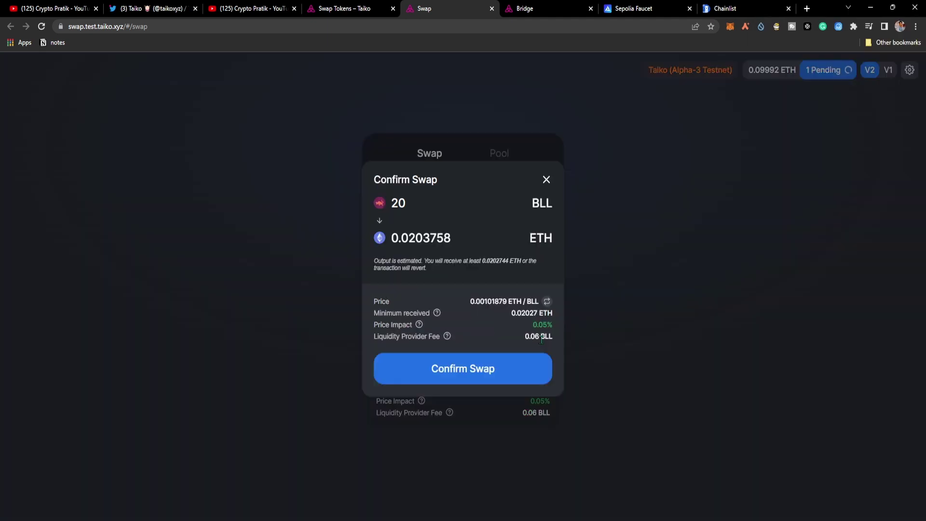
left_click(490, 368)
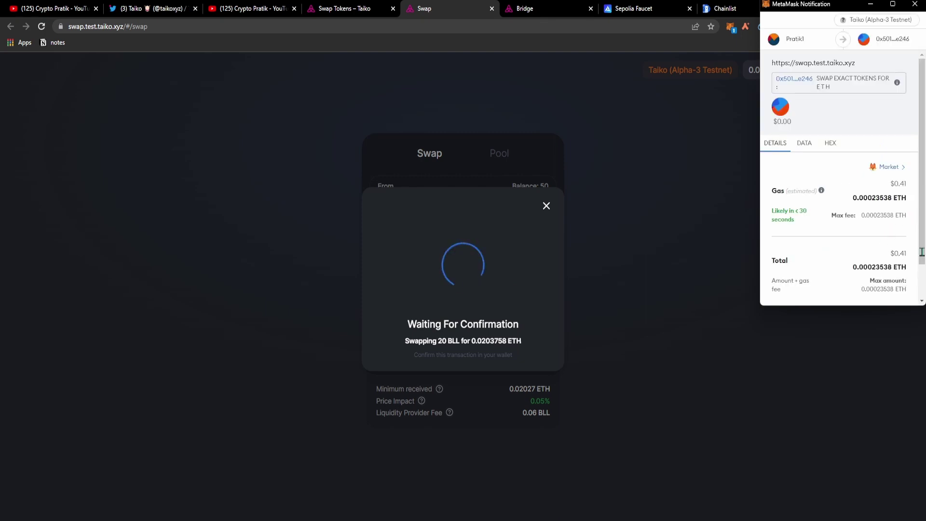
scroll(924, 282, "down", 2)
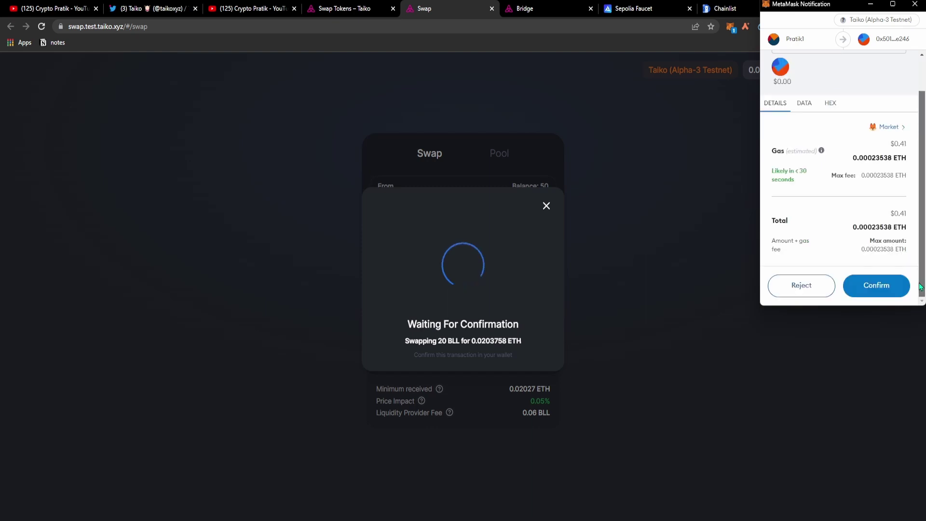
left_click(895, 288)
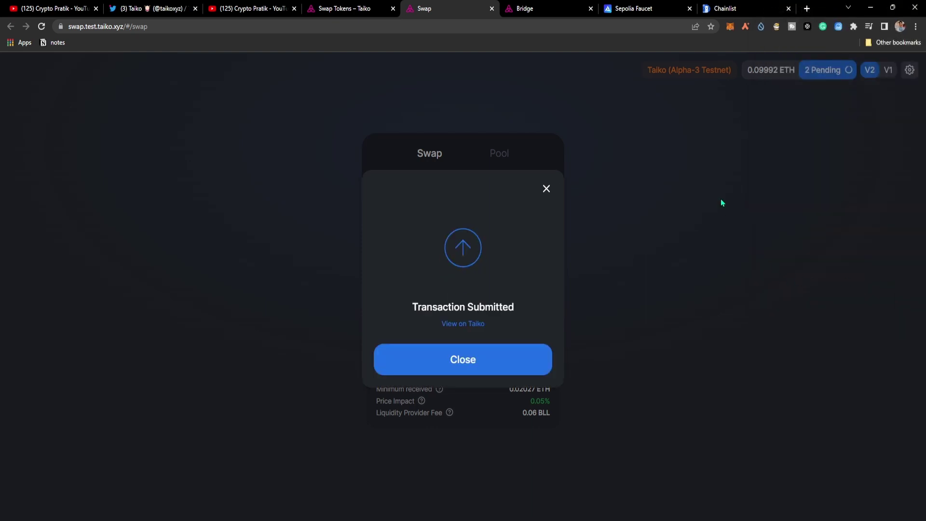
left_click(510, 360)
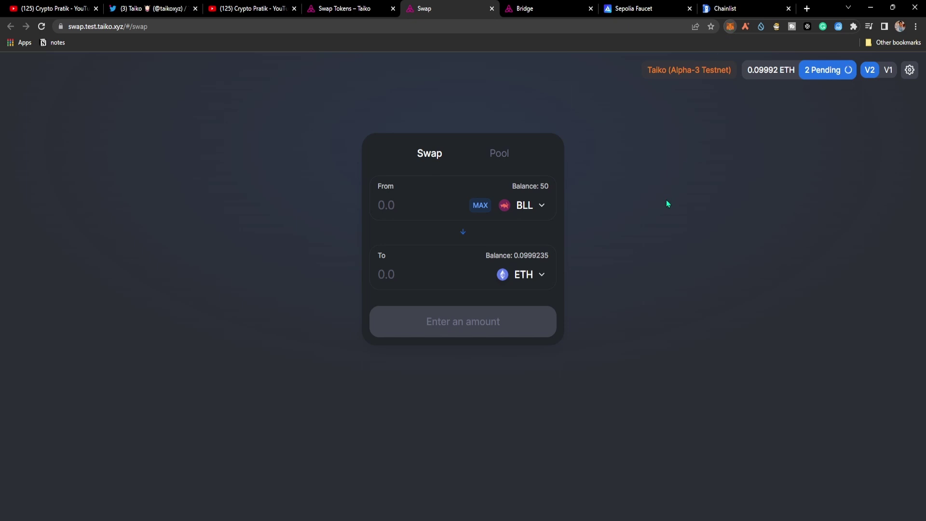
Speed up the pending swap transaction in MetaMask with a 10% gas fee increase.
key("alt+shift+m")
left_click(619, 309)
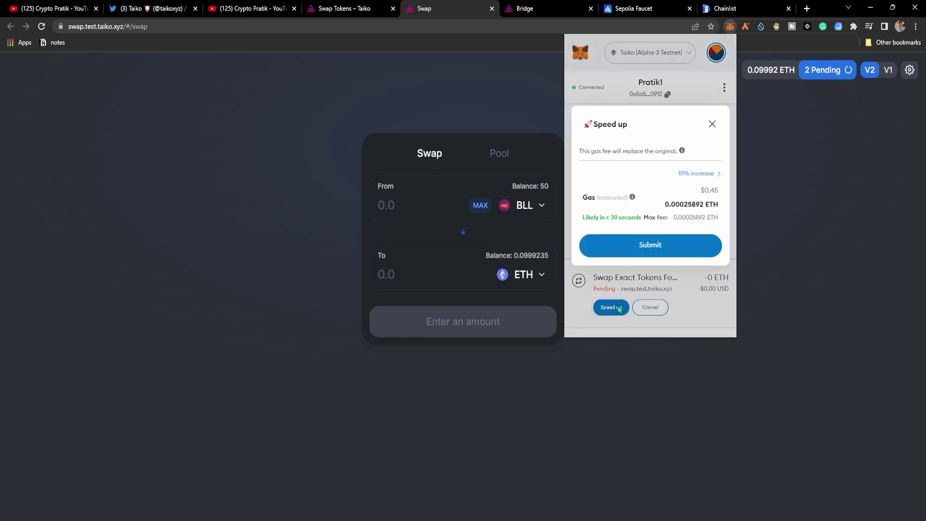
left_click(658, 246)
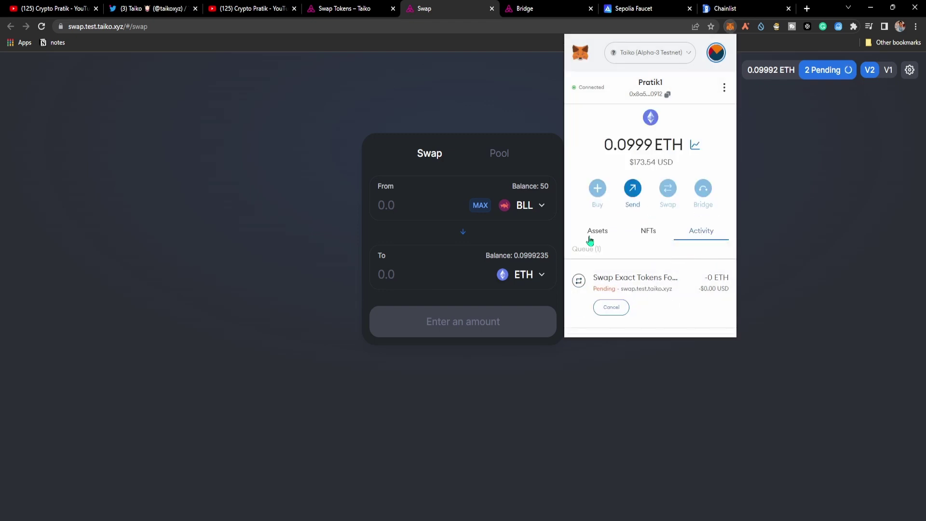
left_click(771, 261)
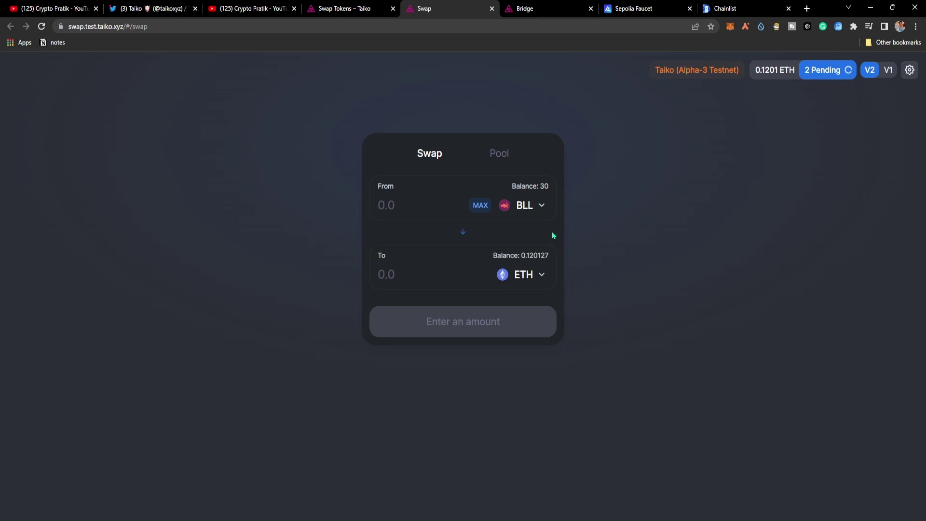
Swap 20 HORSE to ETH on Taiko, approving the token before confirming the swap.
left_click(543, 208)
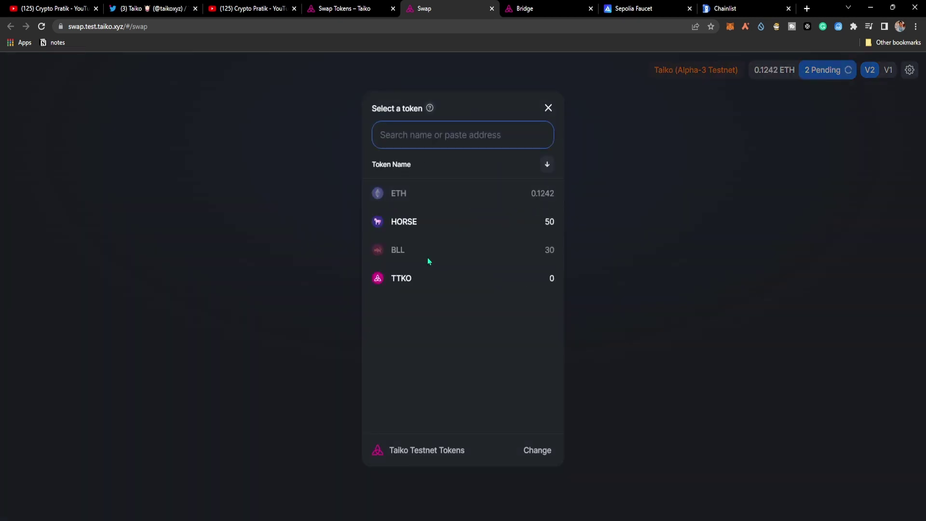
left_click(441, 225)
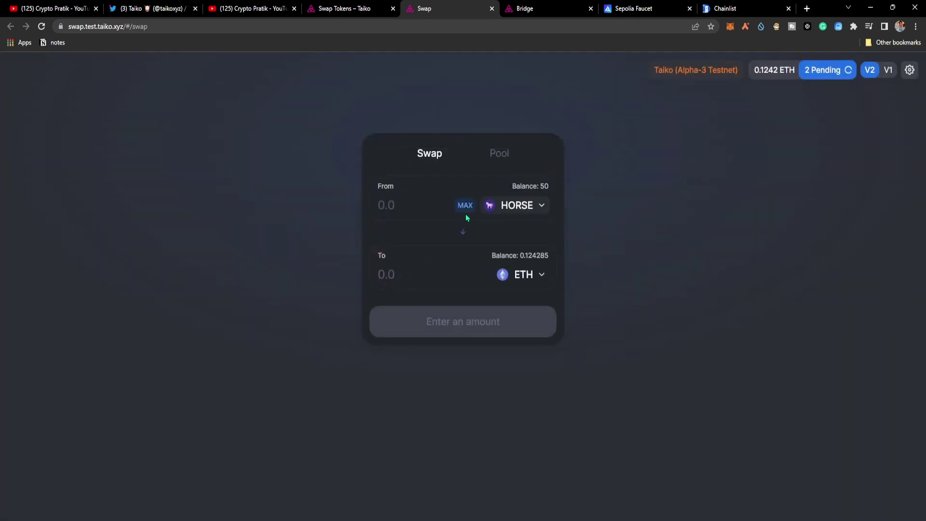
left_click(422, 210)
type("20")
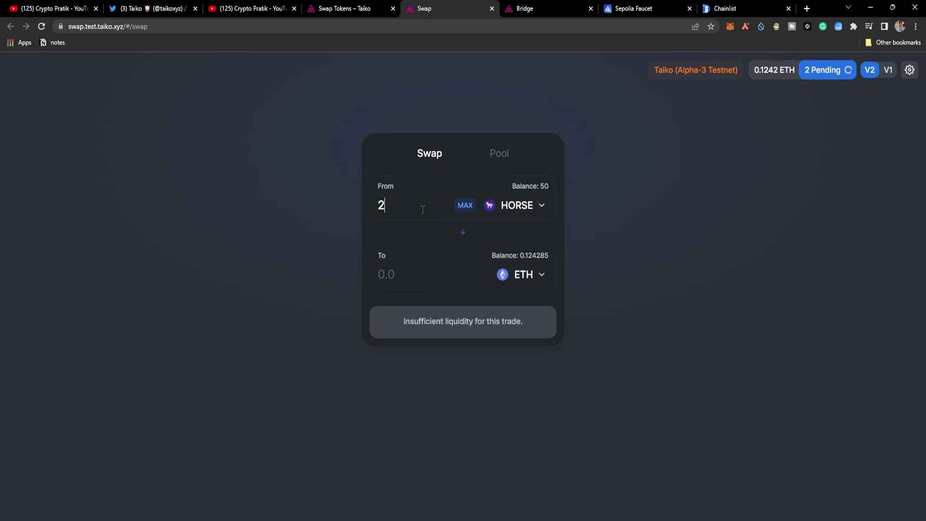
left_click(440, 345)
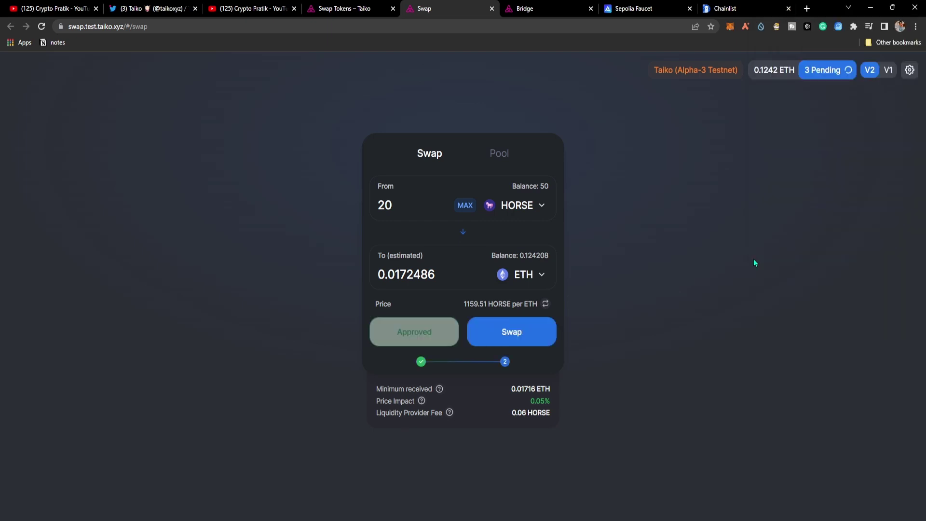
left_click(518, 346)
left_click(460, 368)
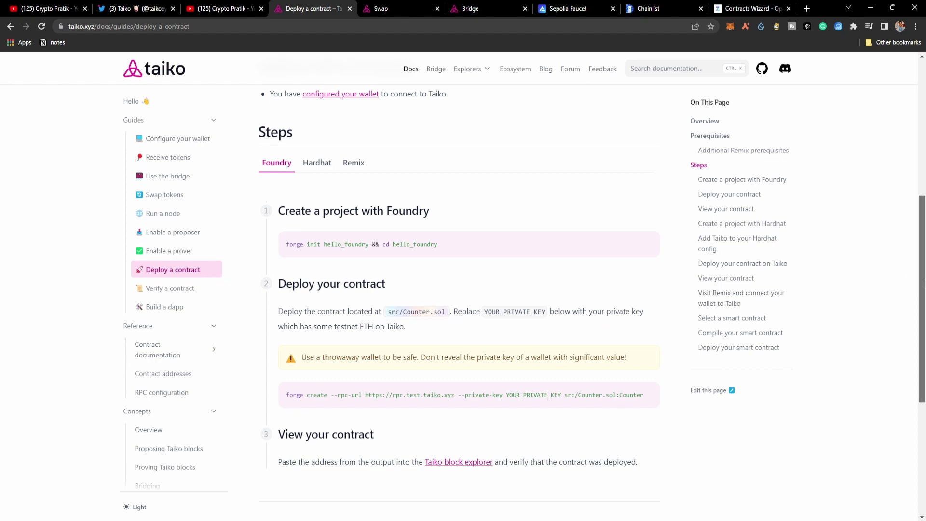
In OpenZeppelin's Contracts Wizard, generate an ERC20 contract named CryptoPratik with symbol CP and premint 10000, and open it in Remix.
left_click_drag(919, 276, 923, 312)
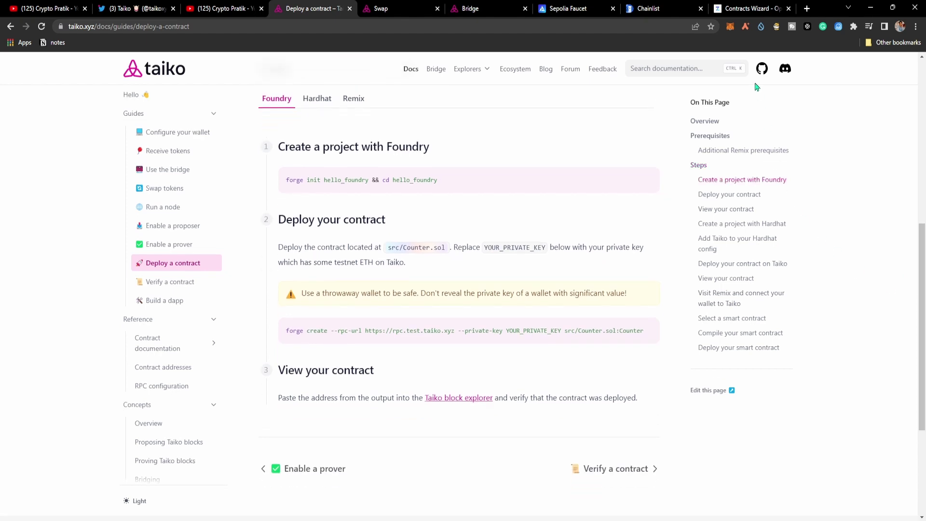
left_click(765, 8)
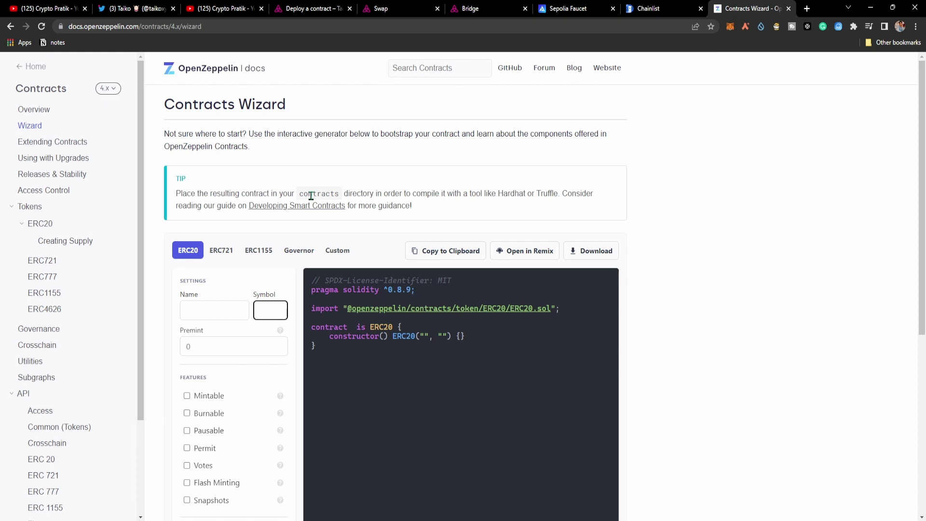
left_click(215, 307)
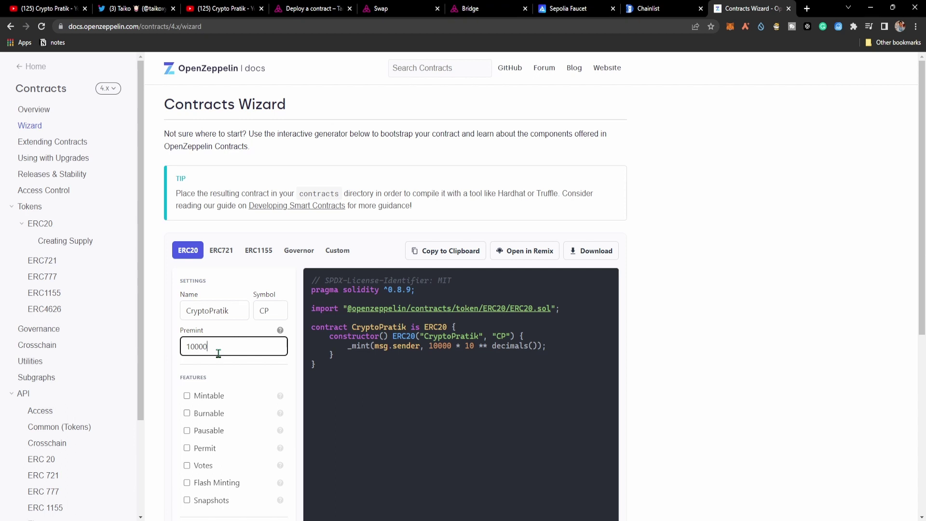
left_click(554, 251)
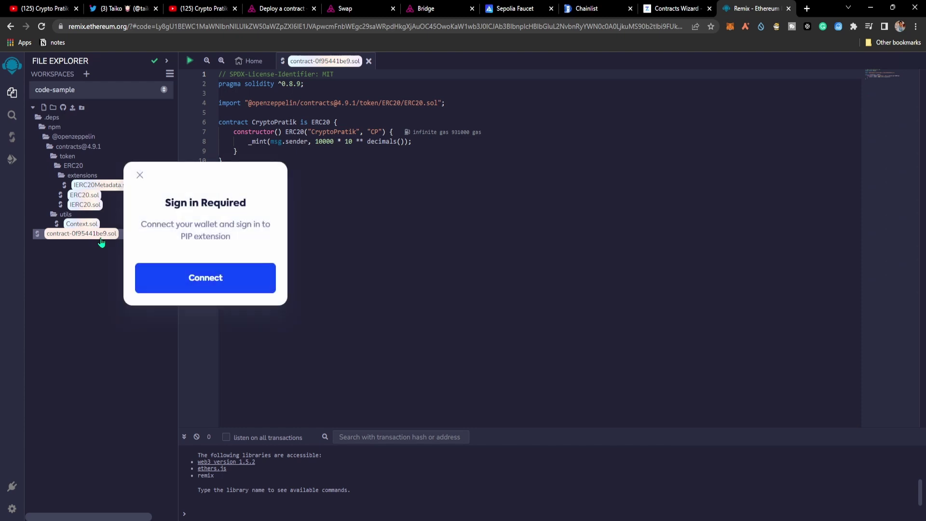
Compile the CryptoPratik contract and deploy it to Taiko using the Injected Provider - MetaMask environment, confirming the transaction.
left_click(5, 140)
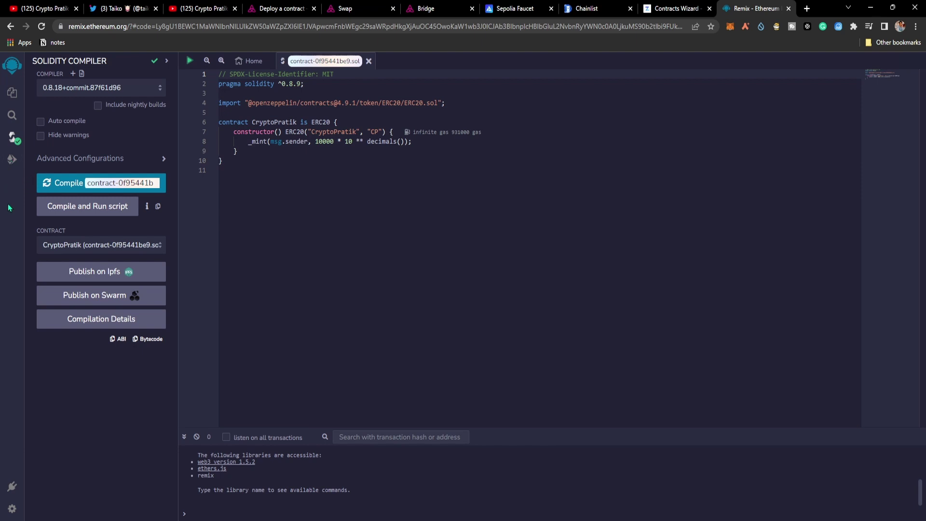
left_click(11, 164)
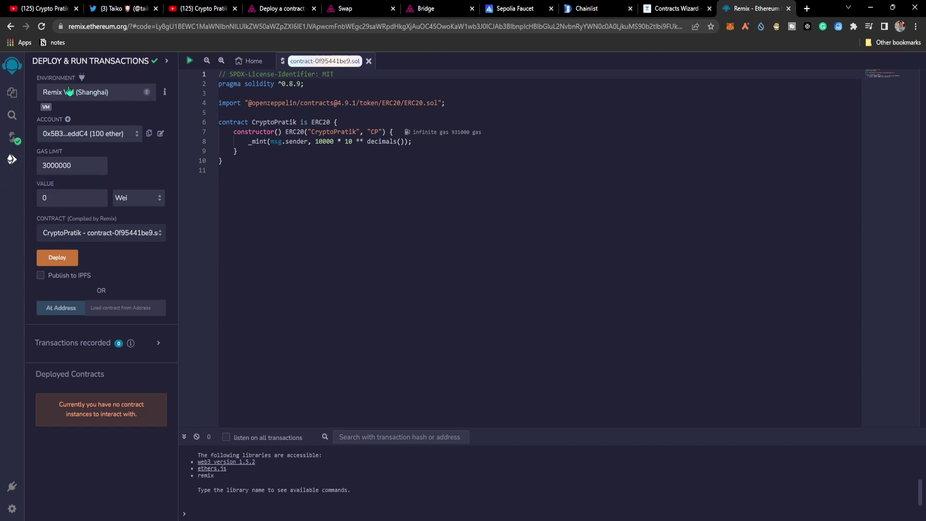
left_click(124, 97)
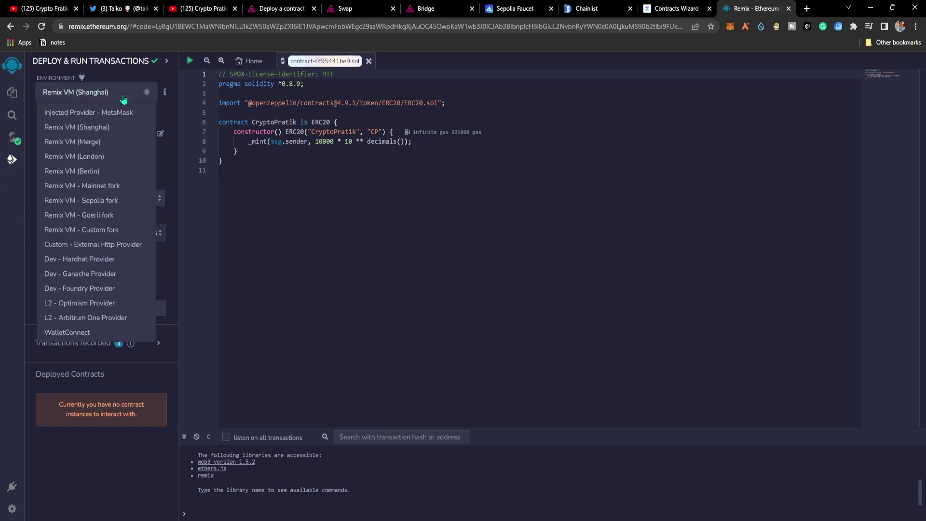
left_click(98, 113)
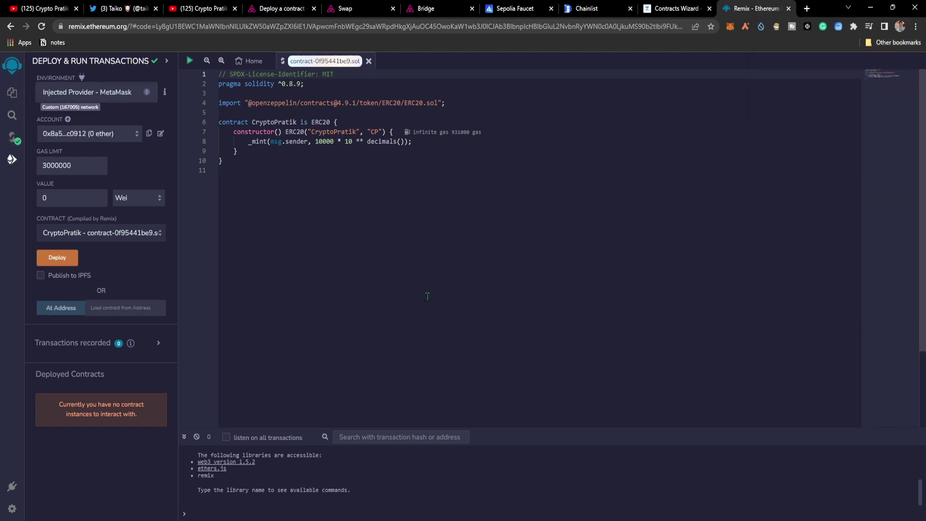
left_click(59, 259)
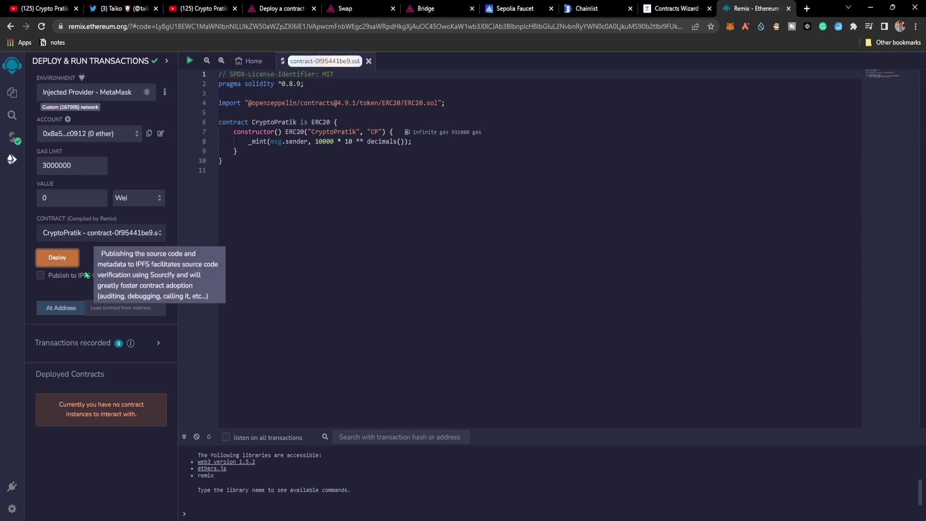
left_click(892, 287)
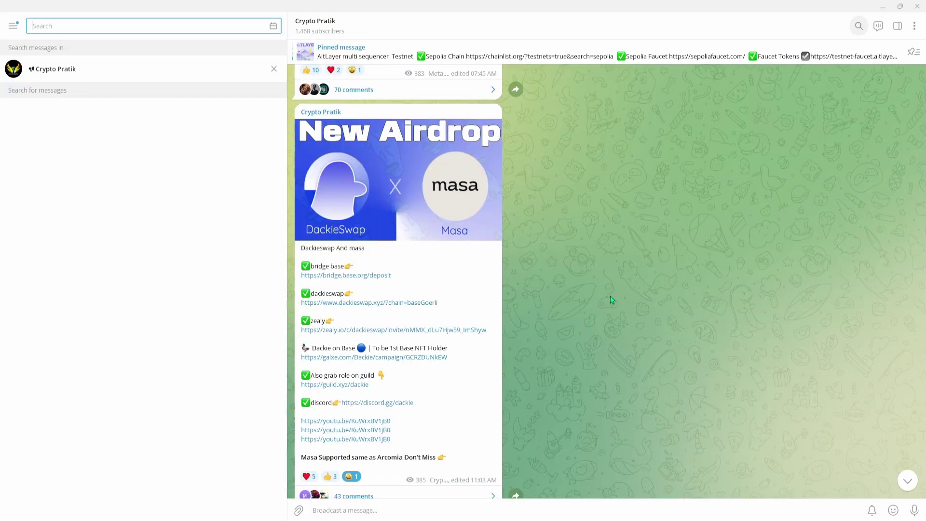
Leave Telegram for the Taiko Bridge page in the browser and bridge 0.1 ETH from Taiko to Sepolia.
left_click(882, 7)
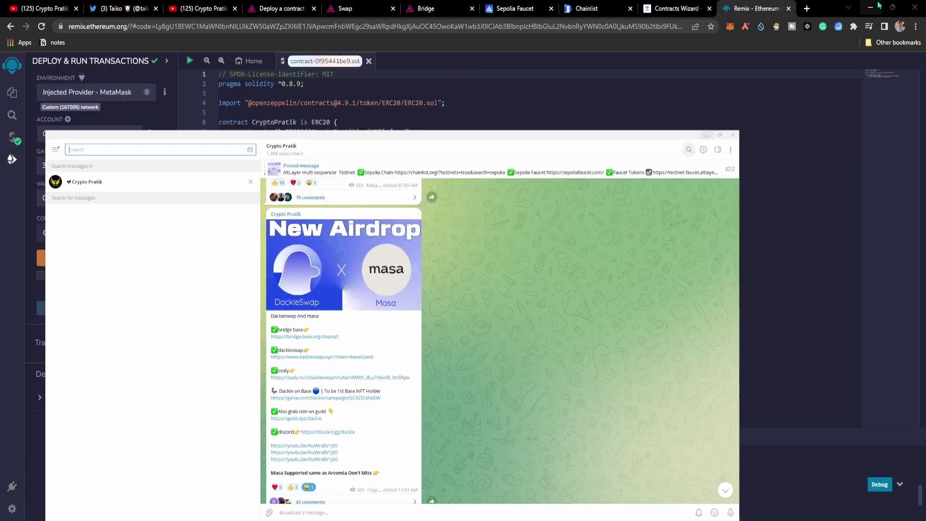
left_click(281, 8)
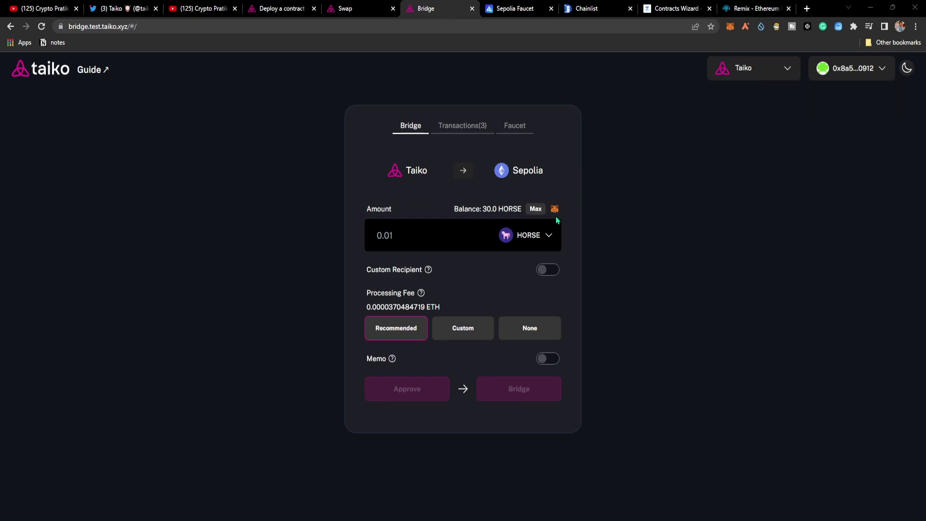
left_click(544, 236)
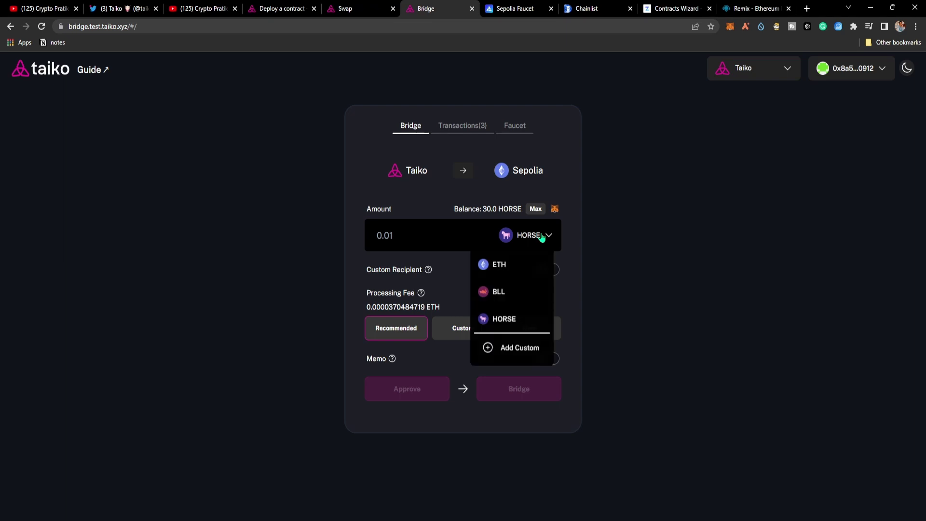
left_click(518, 271)
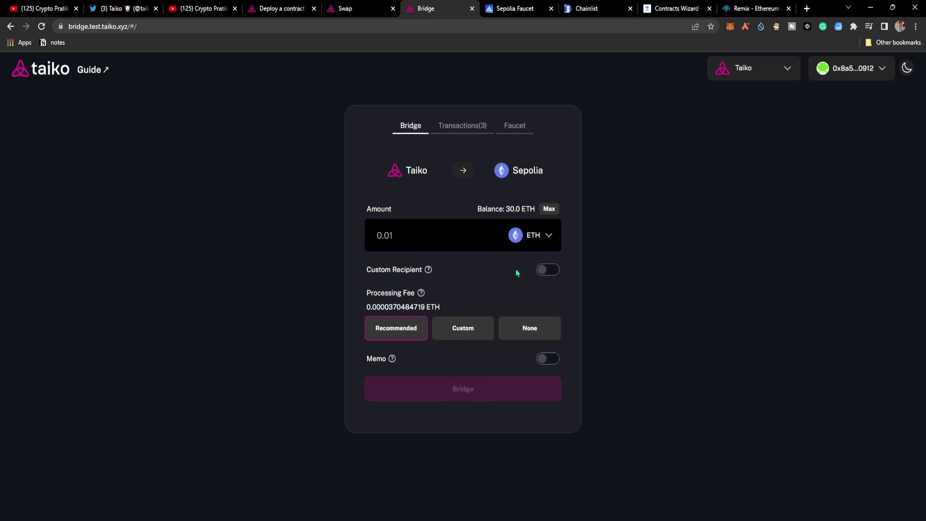
left_click(432, 241)
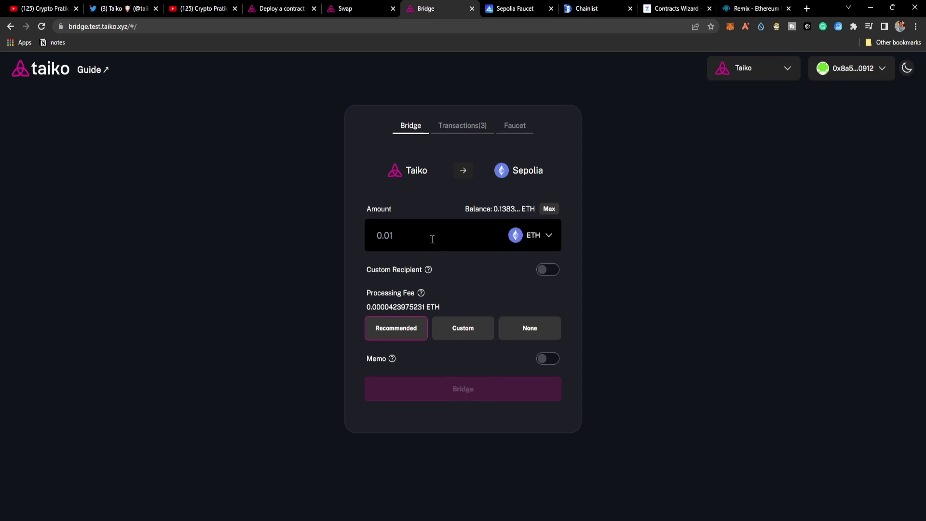
type("0.1")
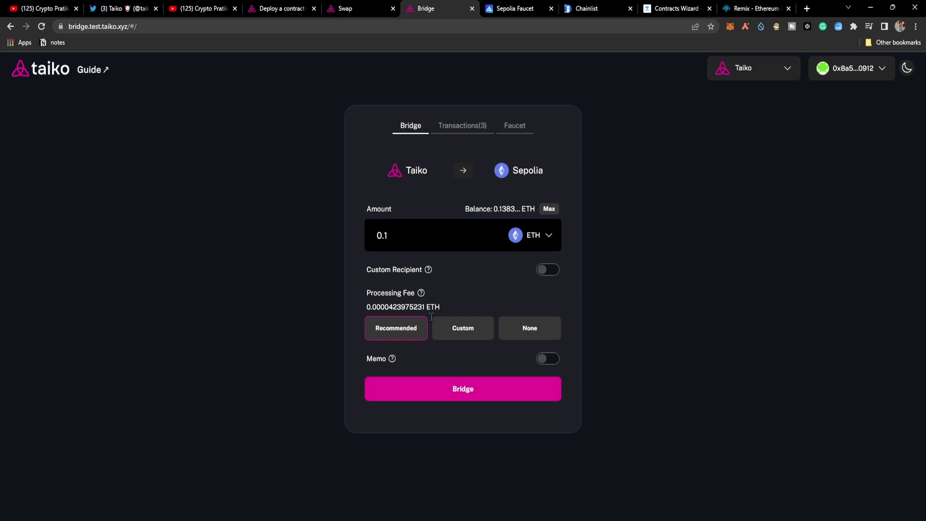
left_click(453, 395)
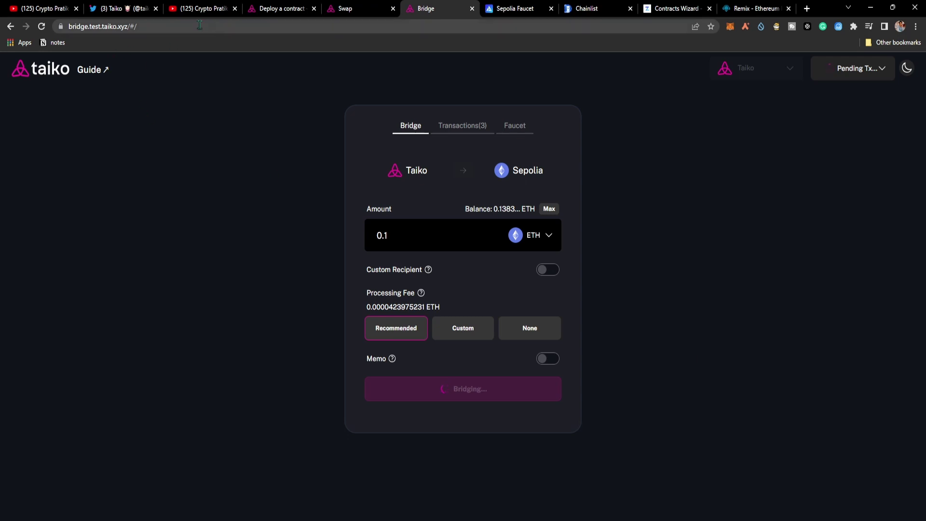
Open Taiko's Twitter profile page.
left_click(108, 6)
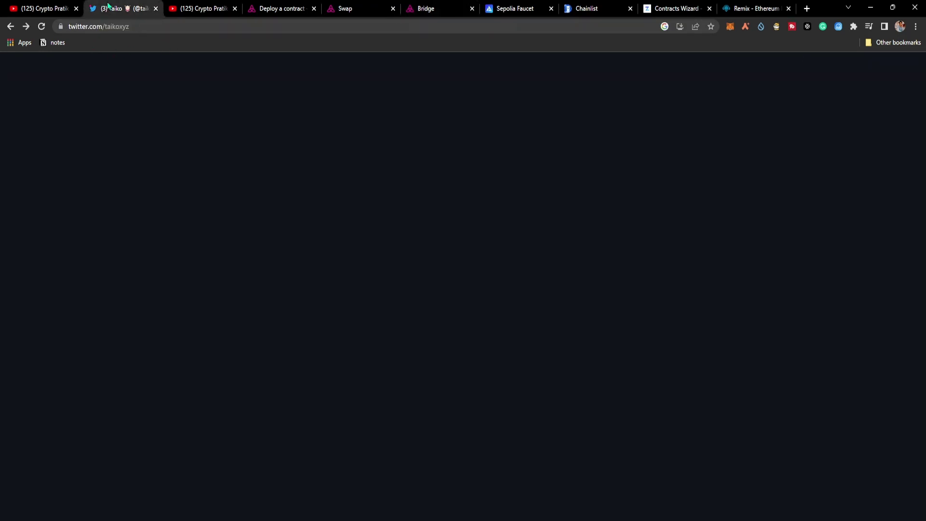